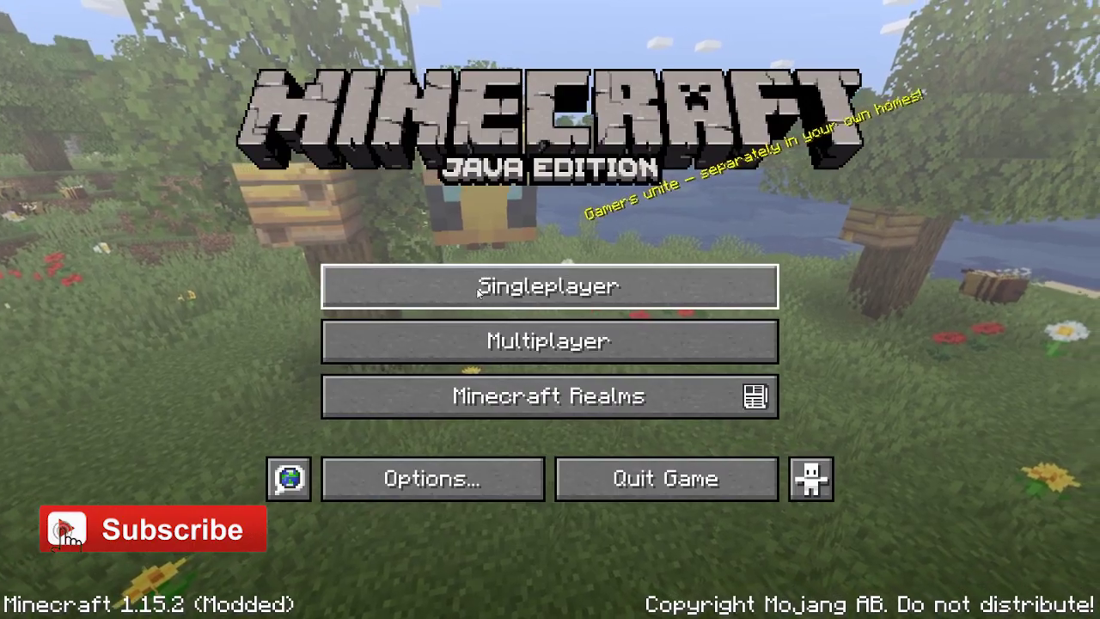
Select the DataPackVideo world in Singleplayer and check that it is Creative with cheats enabled
click(549, 286)
click(365, 146)
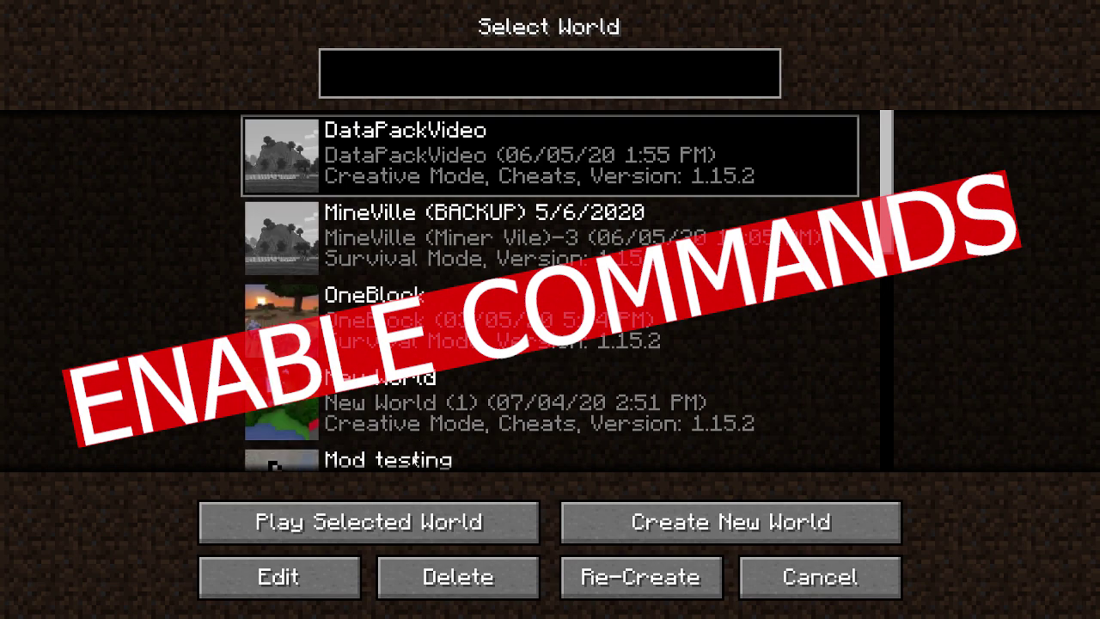
scroll(413, 264, down, 5)
scroll(413, 263, up, 5)
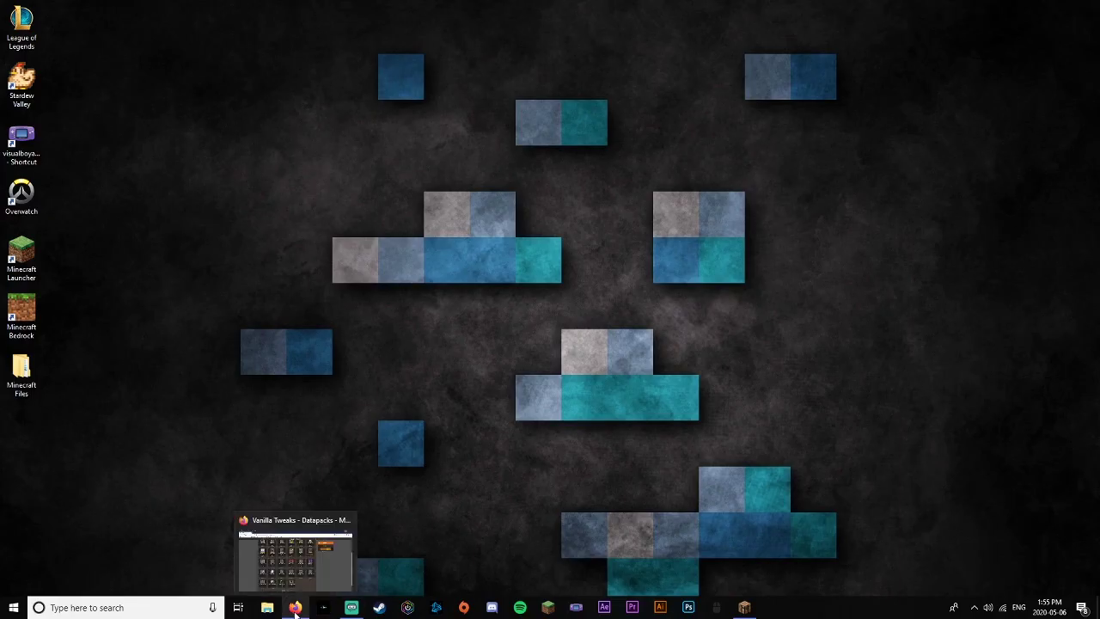
Return to the Vanilla Tweaks 1.15 Datapacks page in Firefox and browse the pack descriptions
click(295, 607)
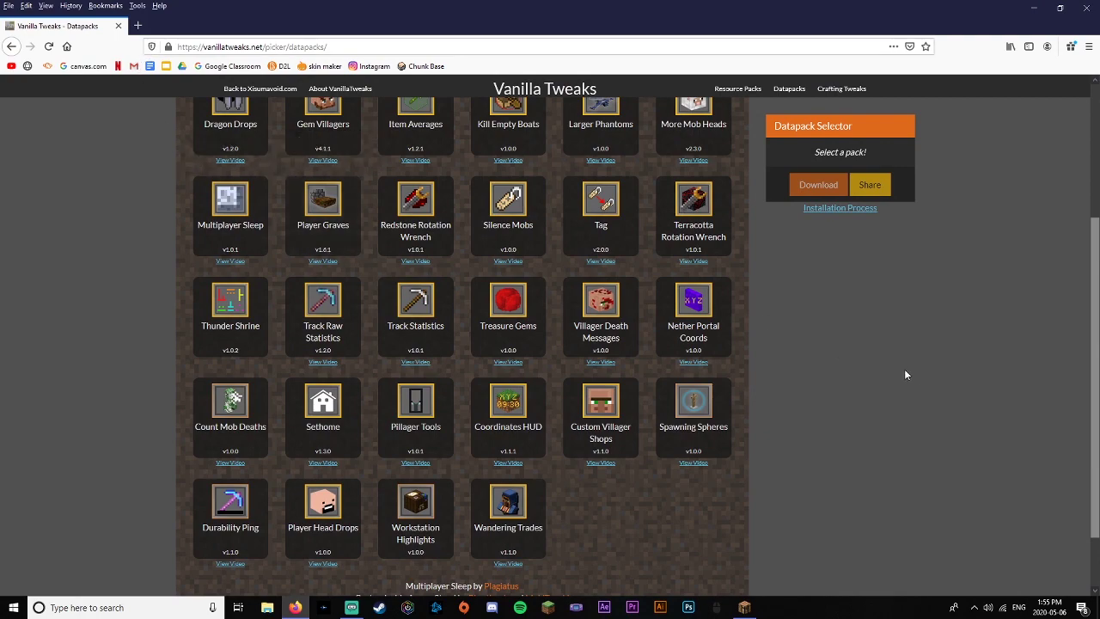
scroll(904, 375, up, 4)
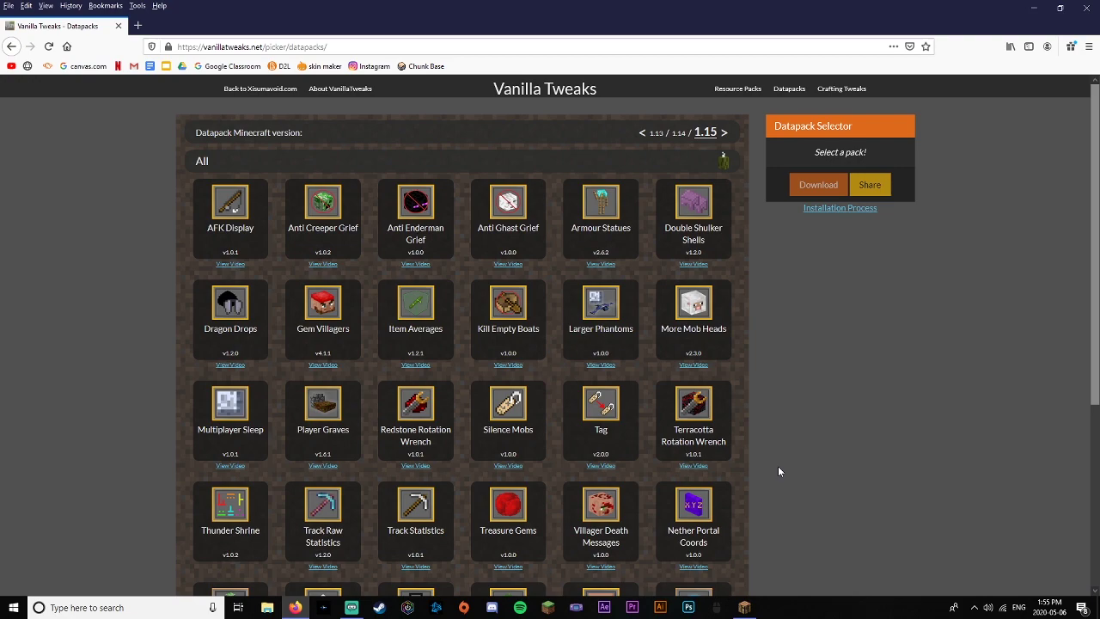
scroll(779, 470, down, 5)
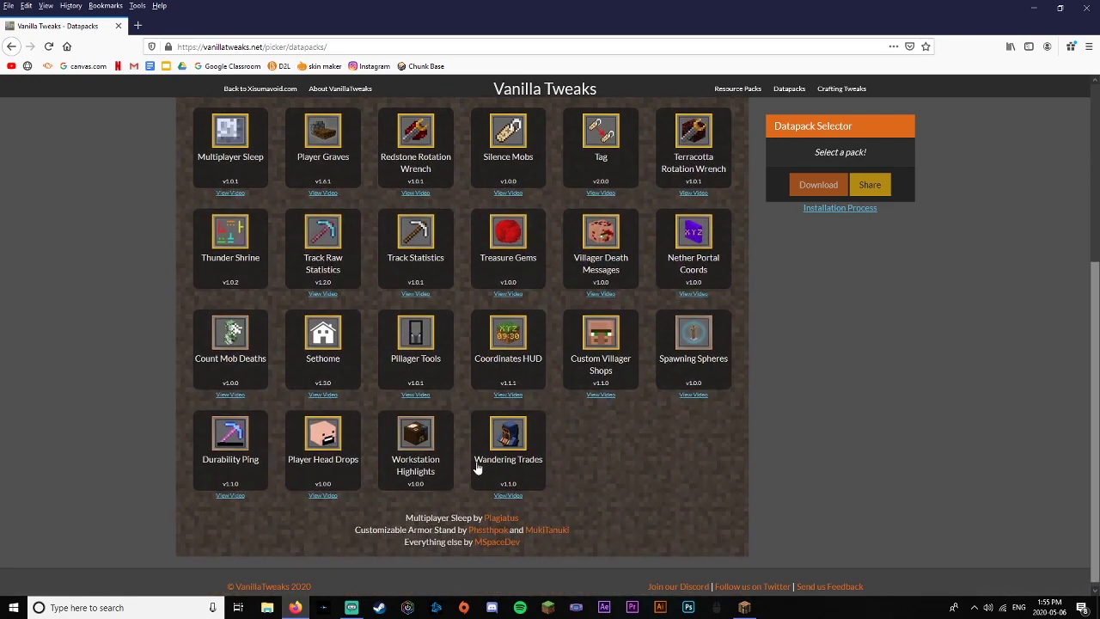
mouse_move(483, 464)
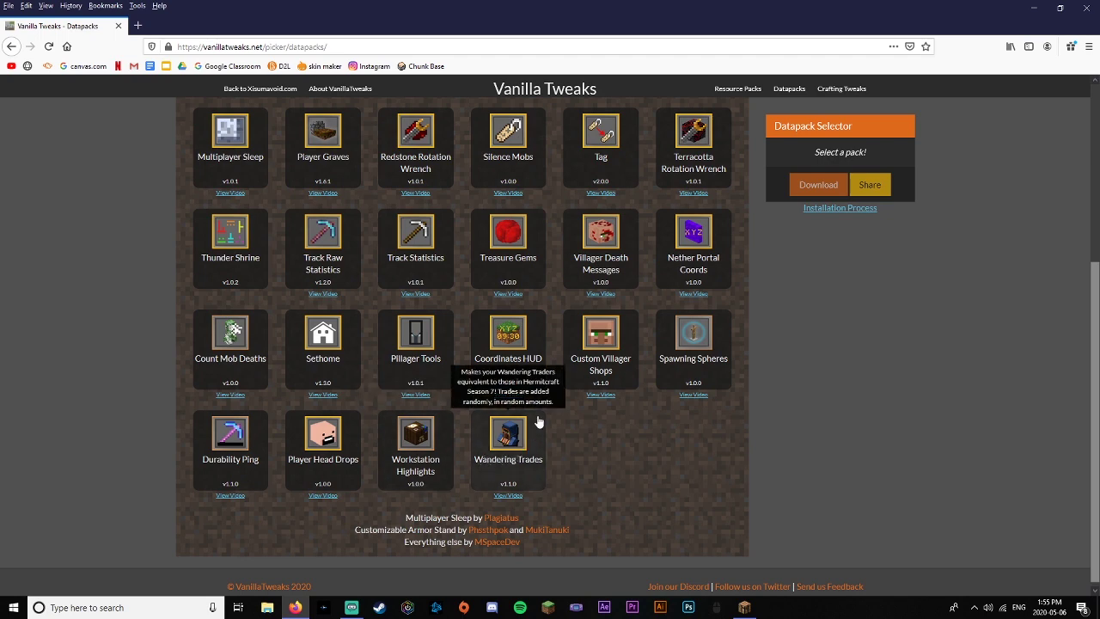
Pick Wandering Trades, More Mob Heads, Dragon Drops and Player Graves, then download them as one zip
mouse_move(501, 174)
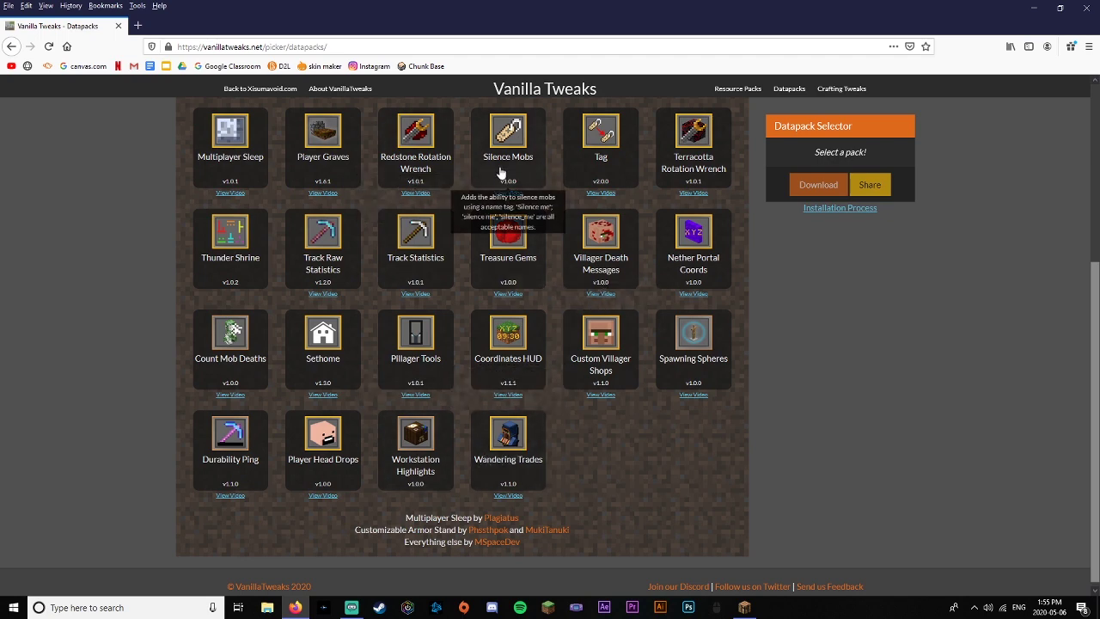
click(513, 427)
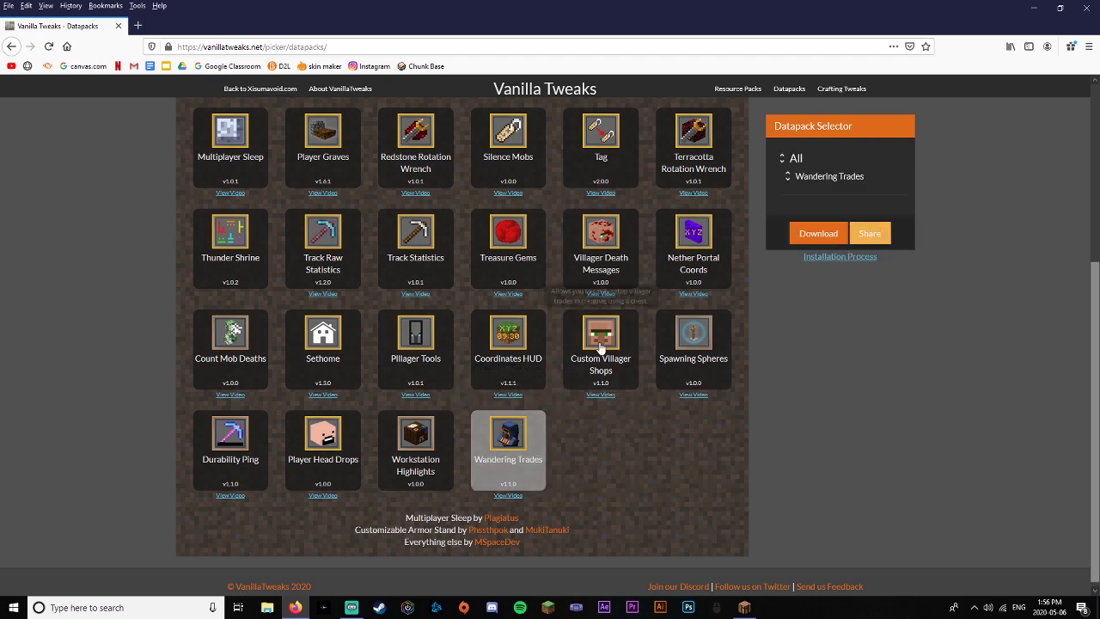
mouse_move(379, 440)
scroll(413, 438, up, 5)
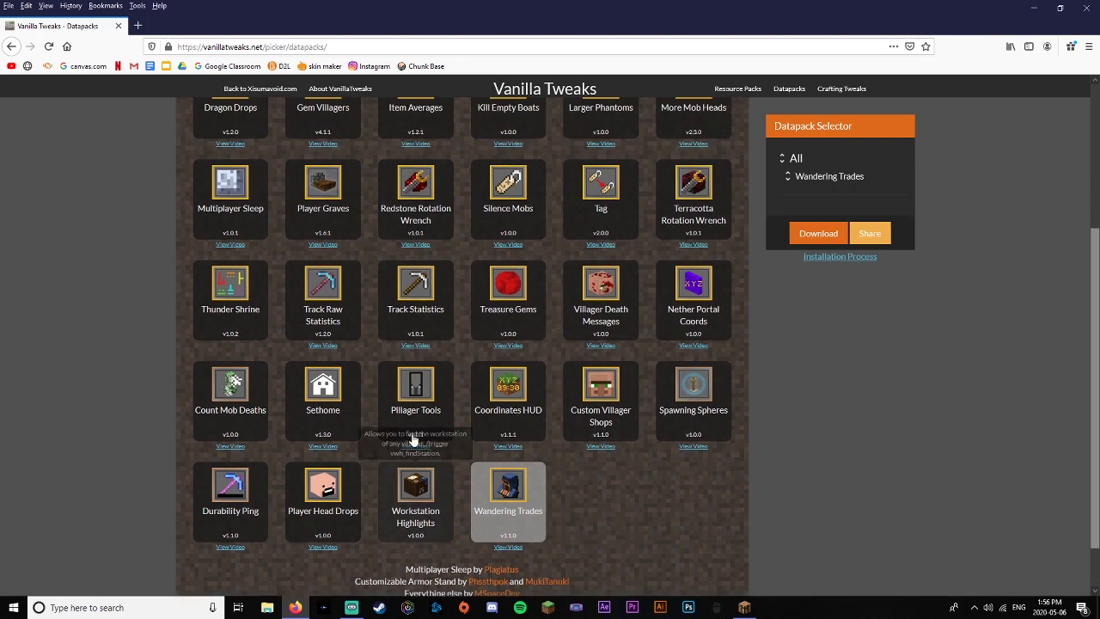
click(713, 318)
mouse_move(600, 310)
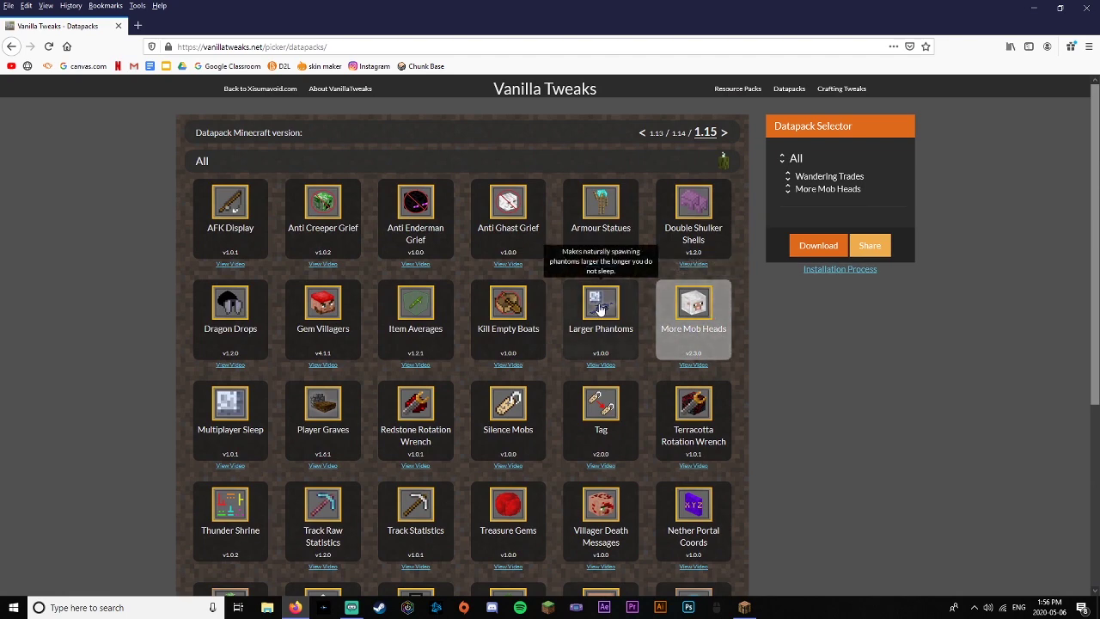
click(230, 309)
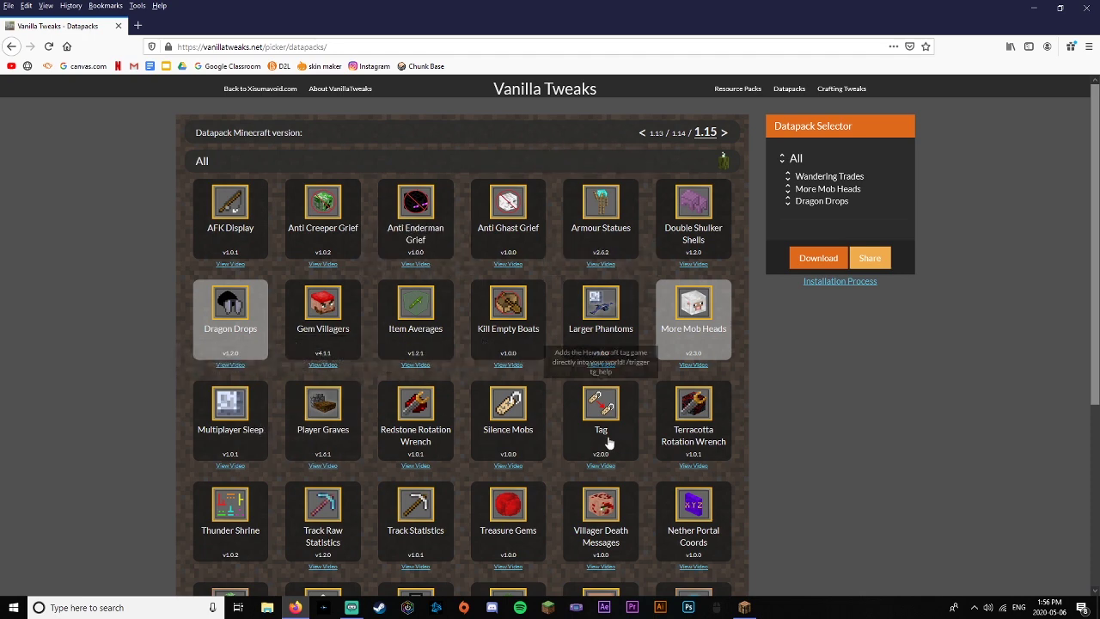
click(319, 421)
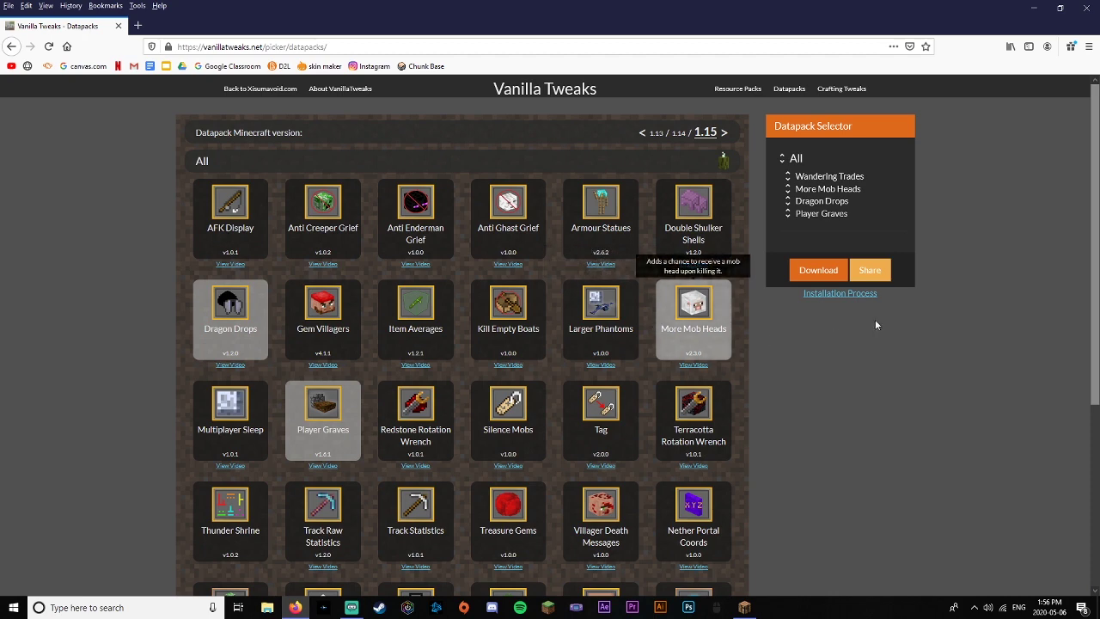
click(824, 271)
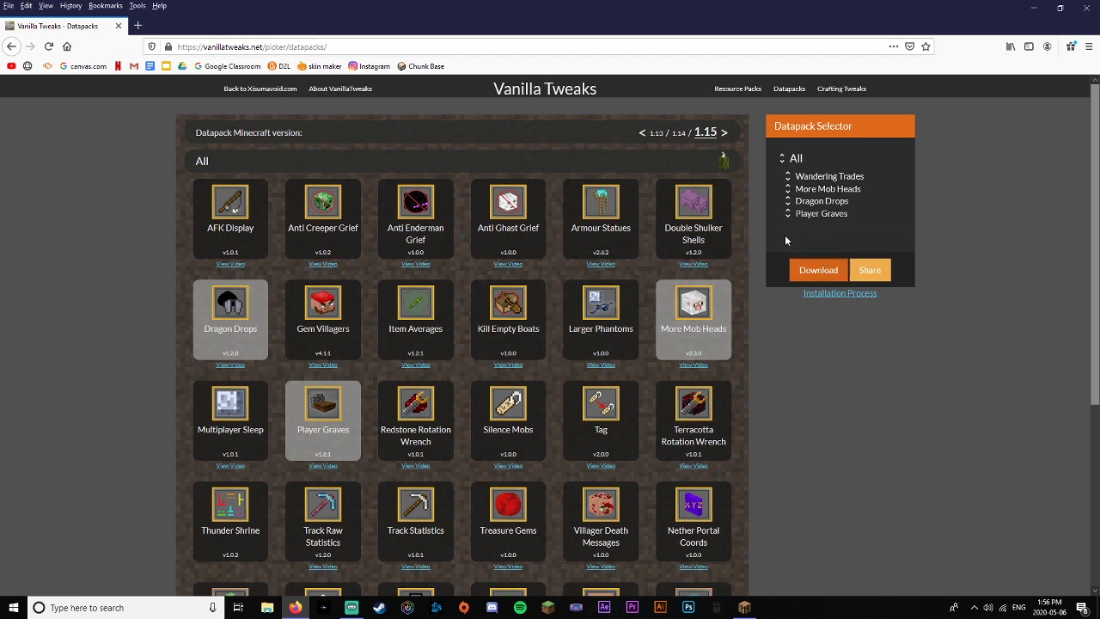
click(821, 275)
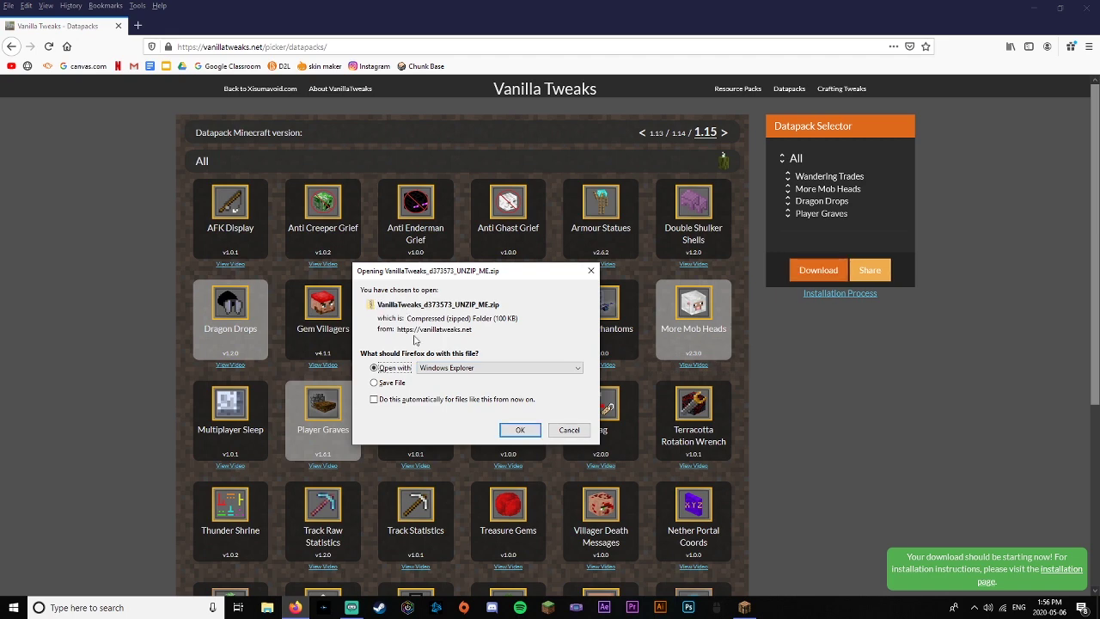
Confirm the download and move VanillaTweaks_d373573_UNZIP_ME.zip from Temp to the middle of the desktop
click(520, 429)
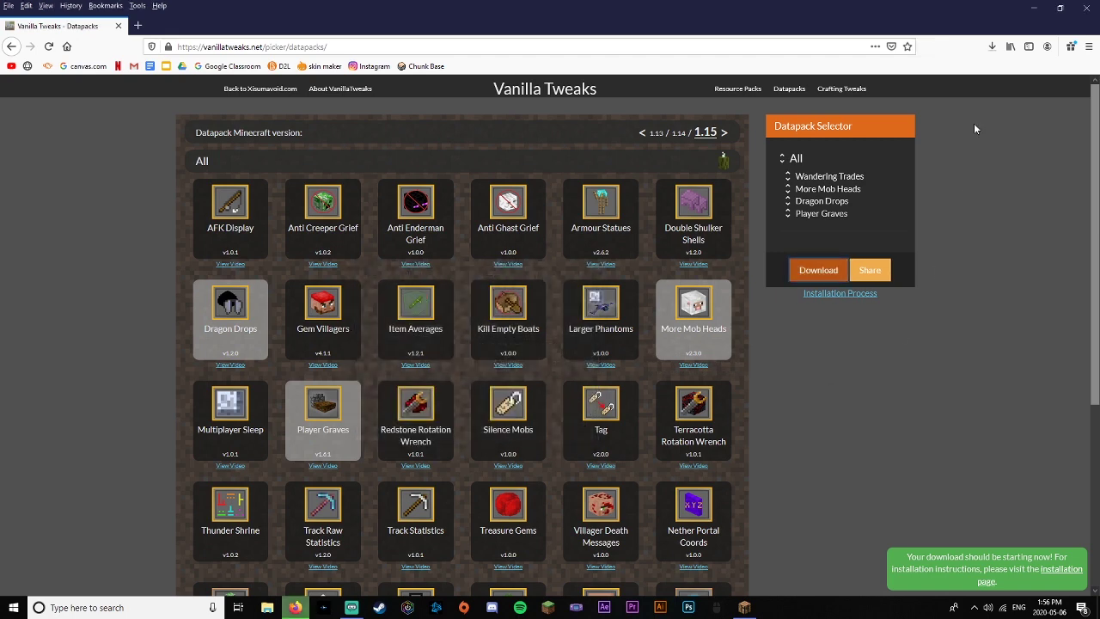
click(992, 46)
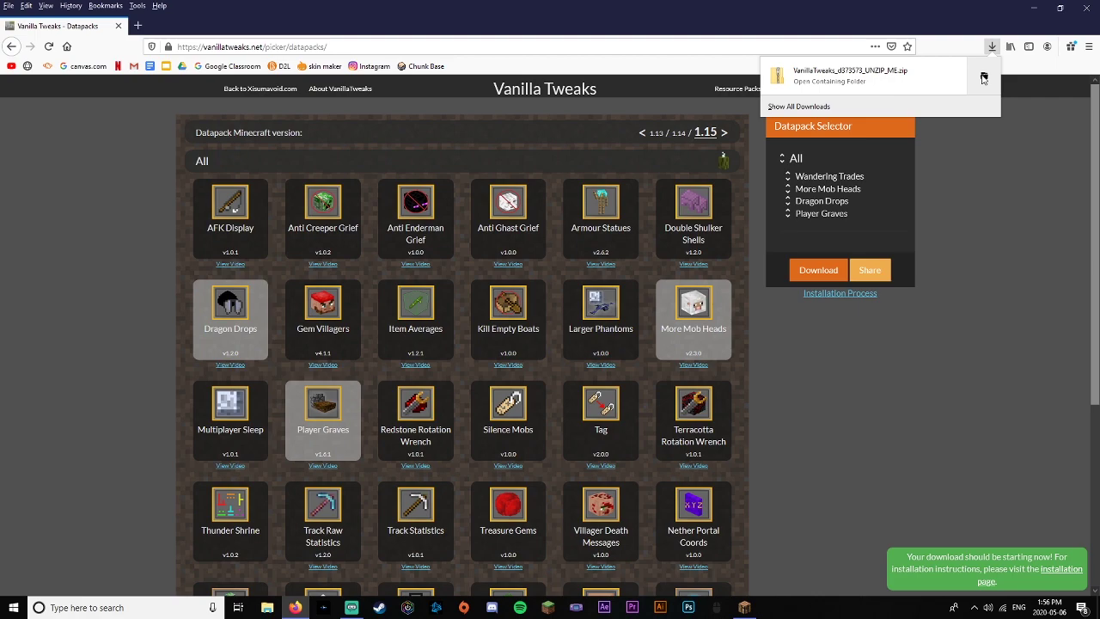
click(984, 78)
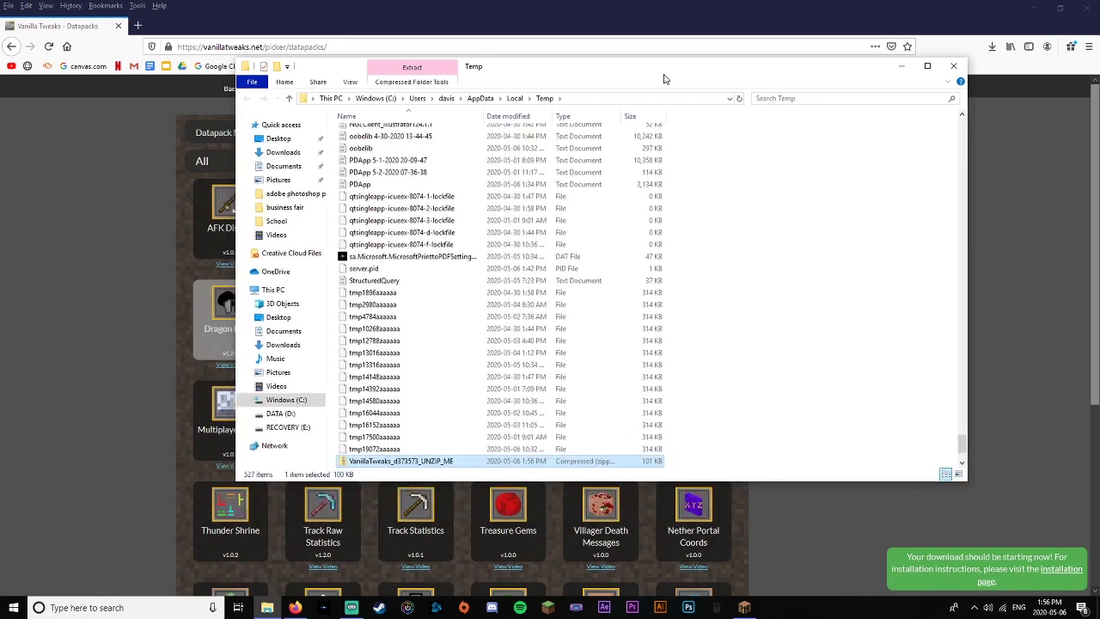
drag(399, 461, 279, 318)
click(280, 318)
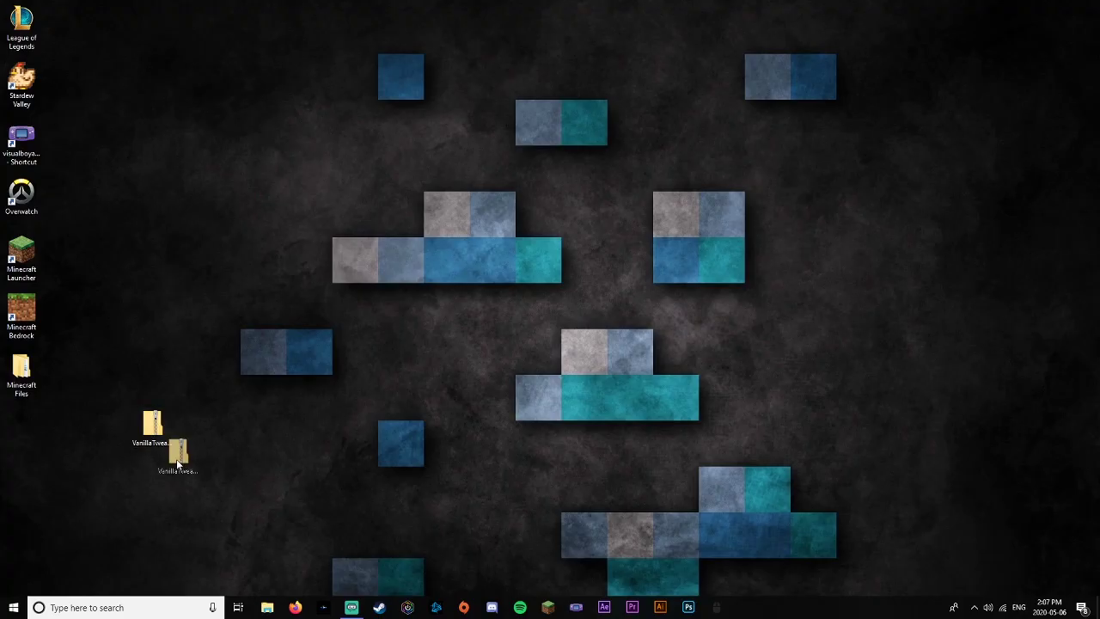
drag(177, 455, 539, 316)
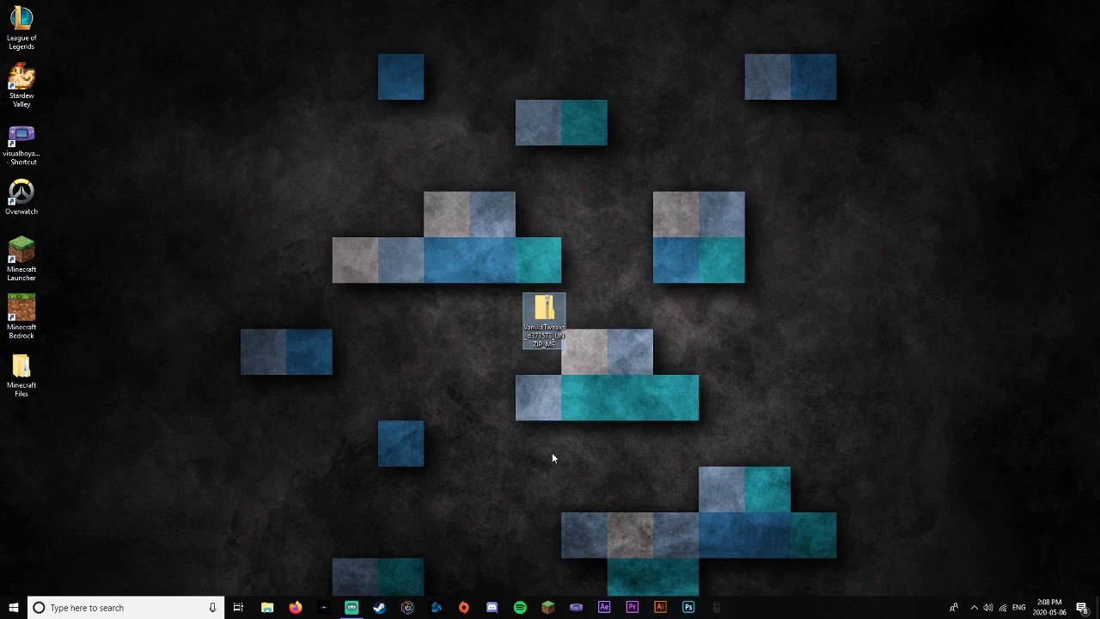
Open the UNZIP_ME archive and drag its four datapack zips onto the desktop
right_click(543, 319)
click(547, 324)
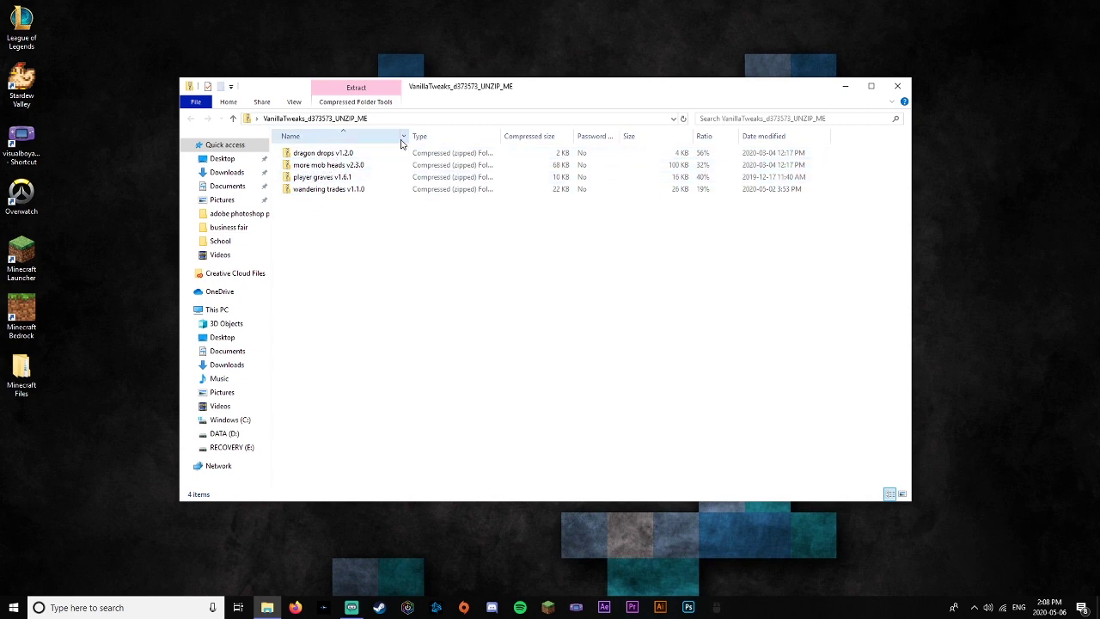
drag(375, 326, 137, 520)
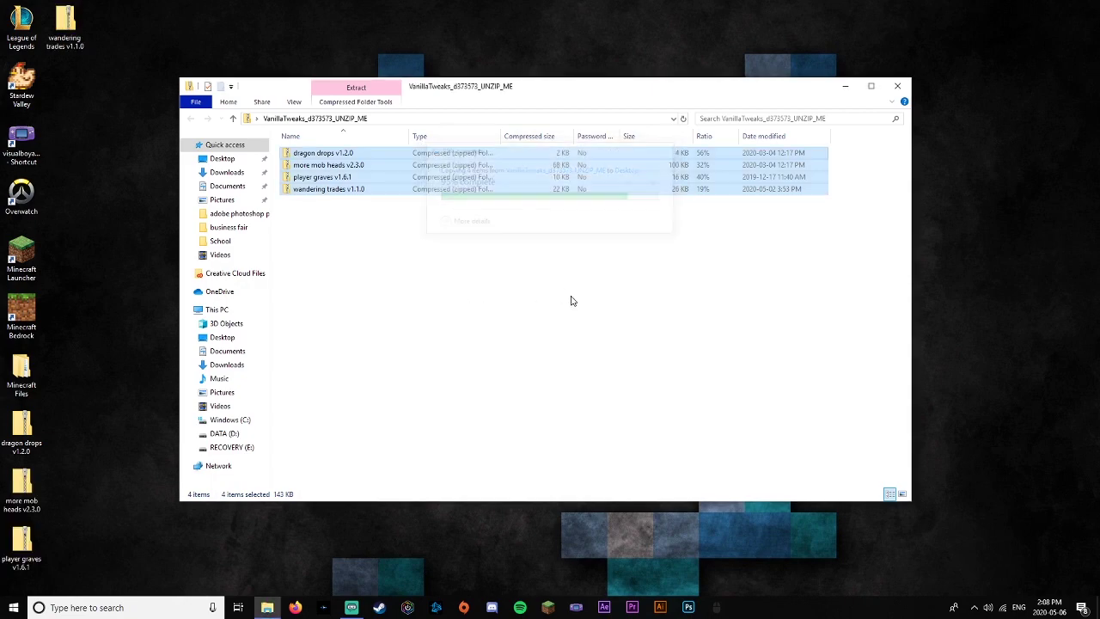
click(900, 89)
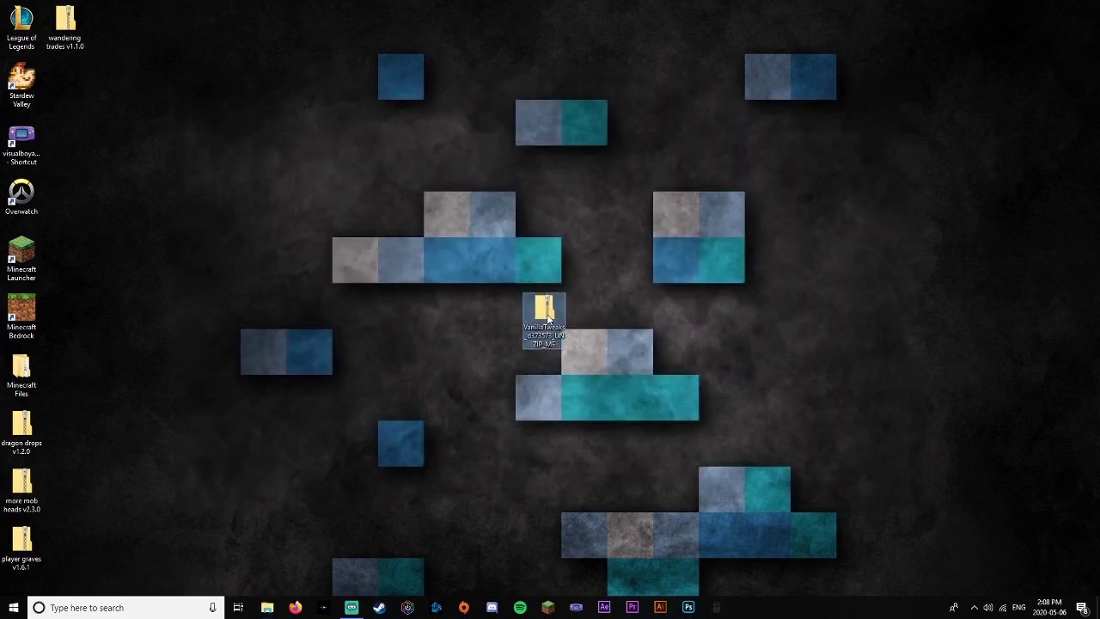
Gather the dragon drops, more mob heads, player graves and wandering trades zips near the desktop centre
click(324, 24)
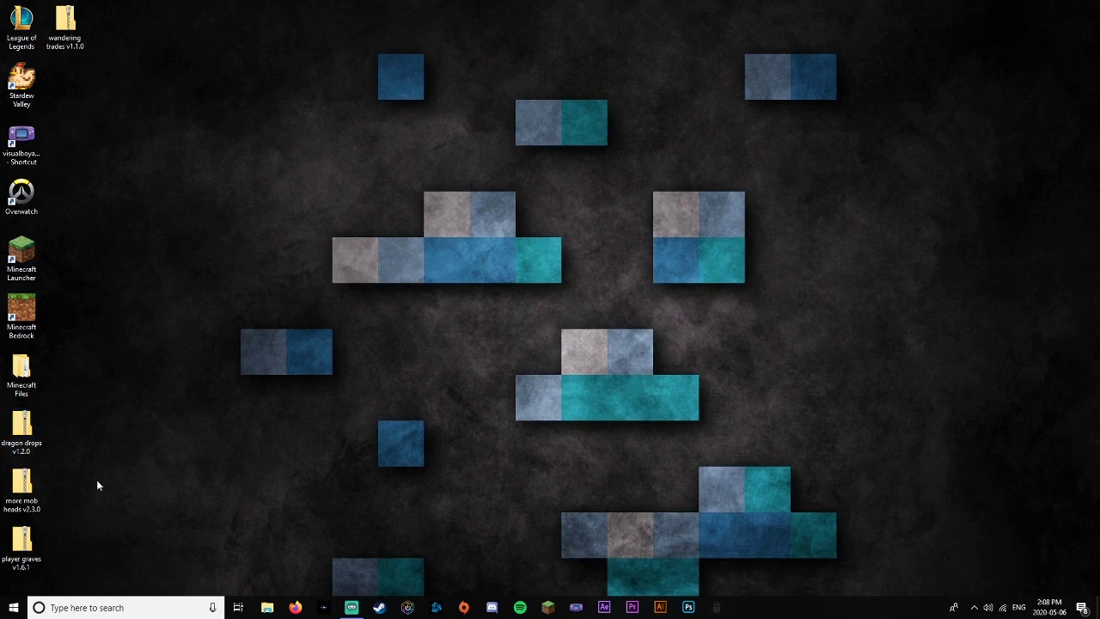
drag(26, 445, 17, 550)
drag(79, 432, 627, 263)
drag(69, 30, 660, 330)
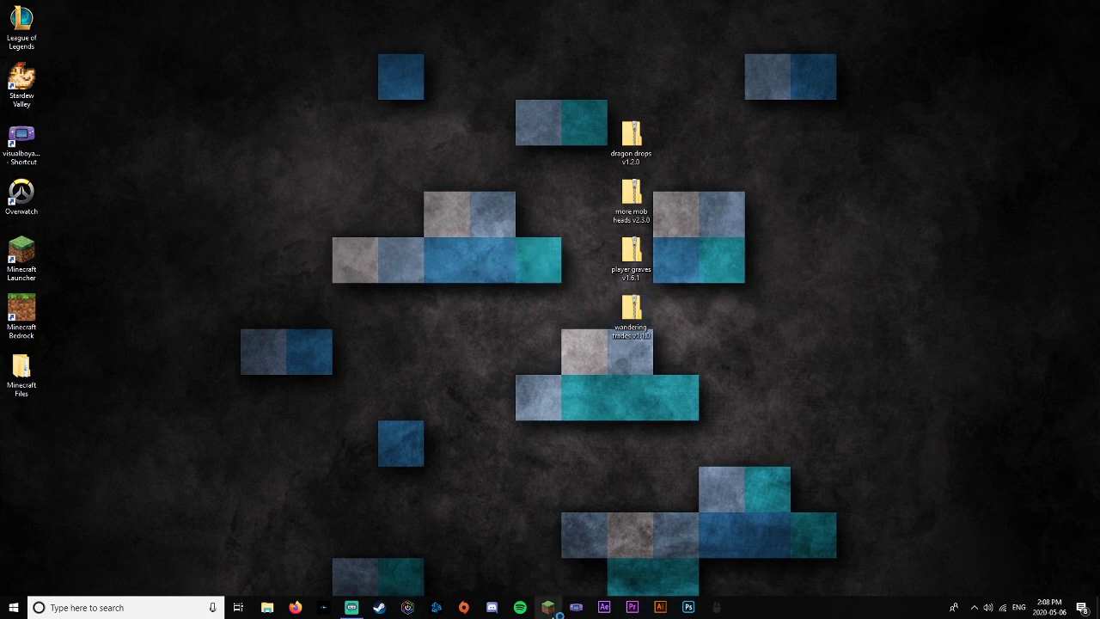
Launch Minecraft, edit the DataPackVideo world and open its datapacks folder
click(550, 608)
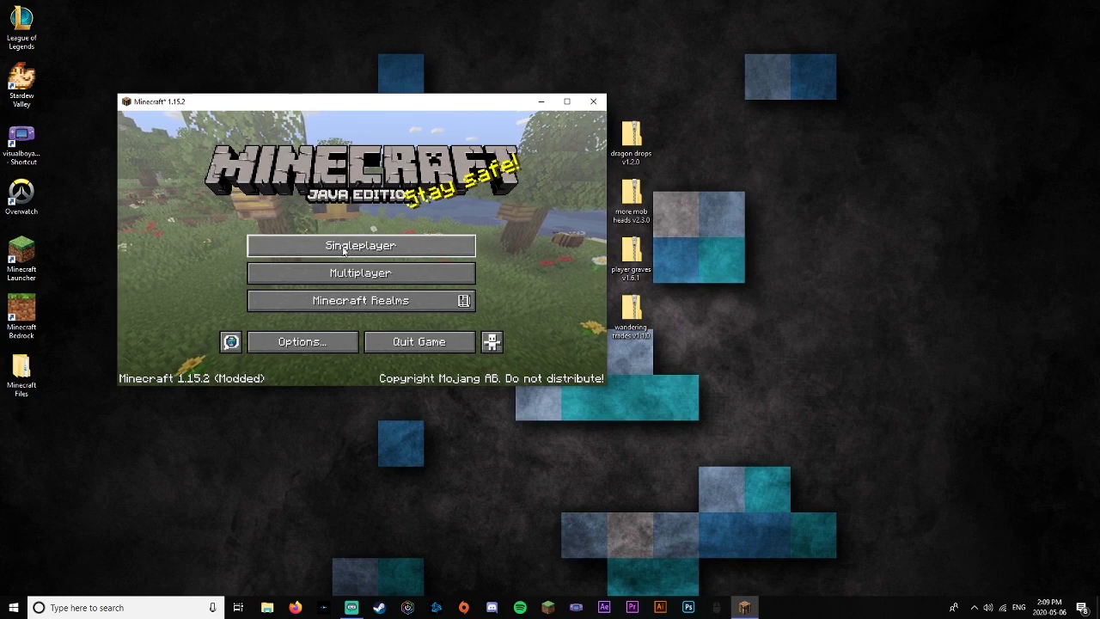
click(293, 247)
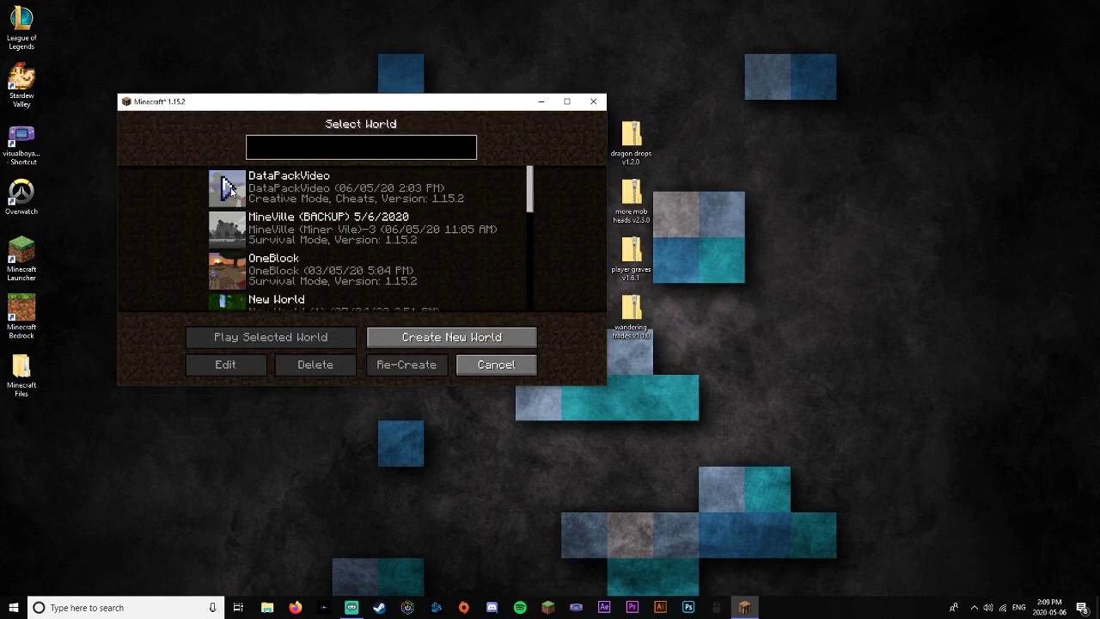
click(327, 195)
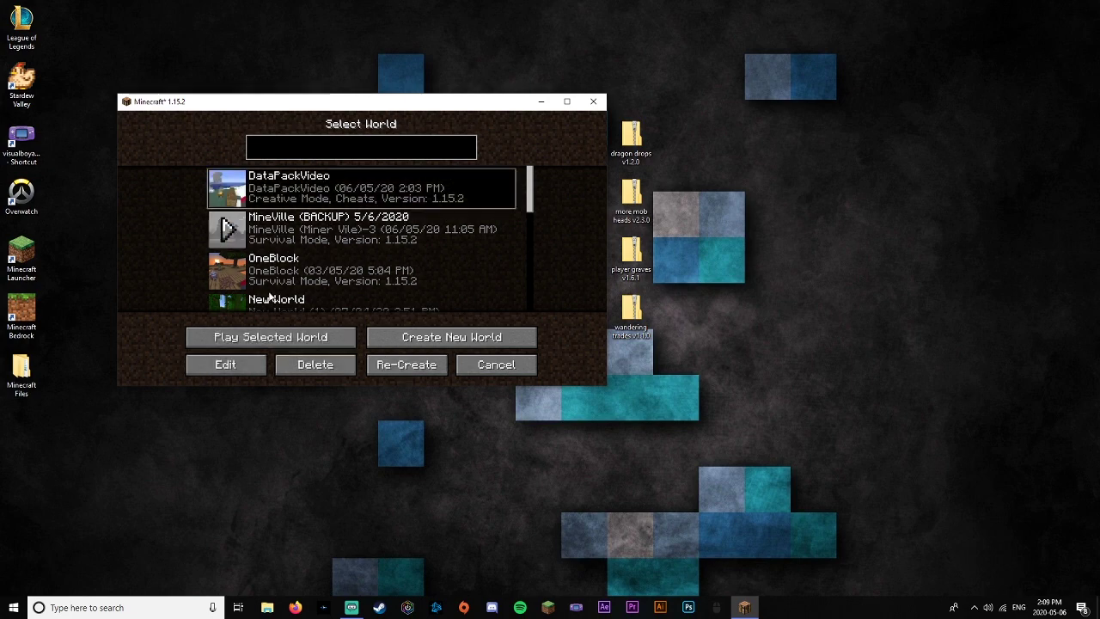
click(225, 364)
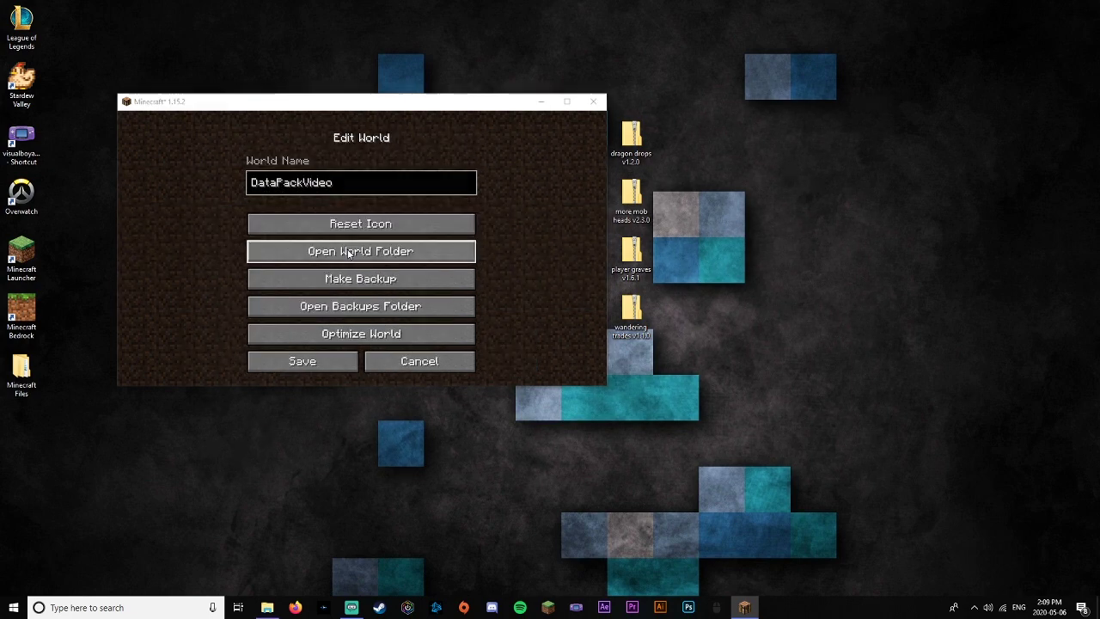
click(349, 252)
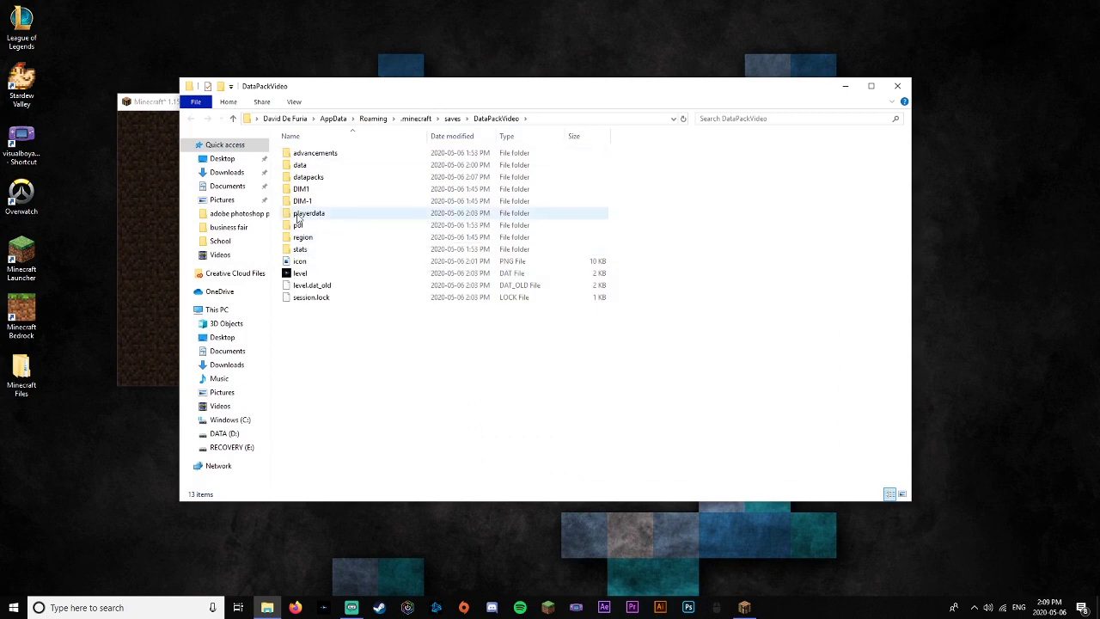
click(324, 182)
double_click(325, 180)
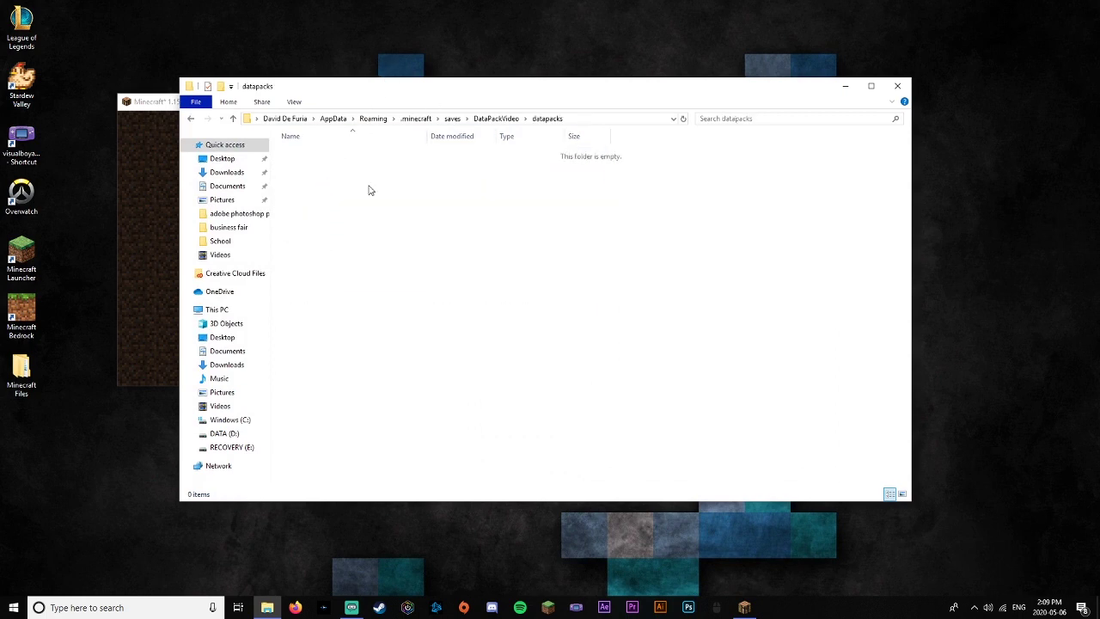
Move the four datapack zips into the datapacks folder, close Explorer and open DataPackVideo
drag(592, 95, 627, 376)
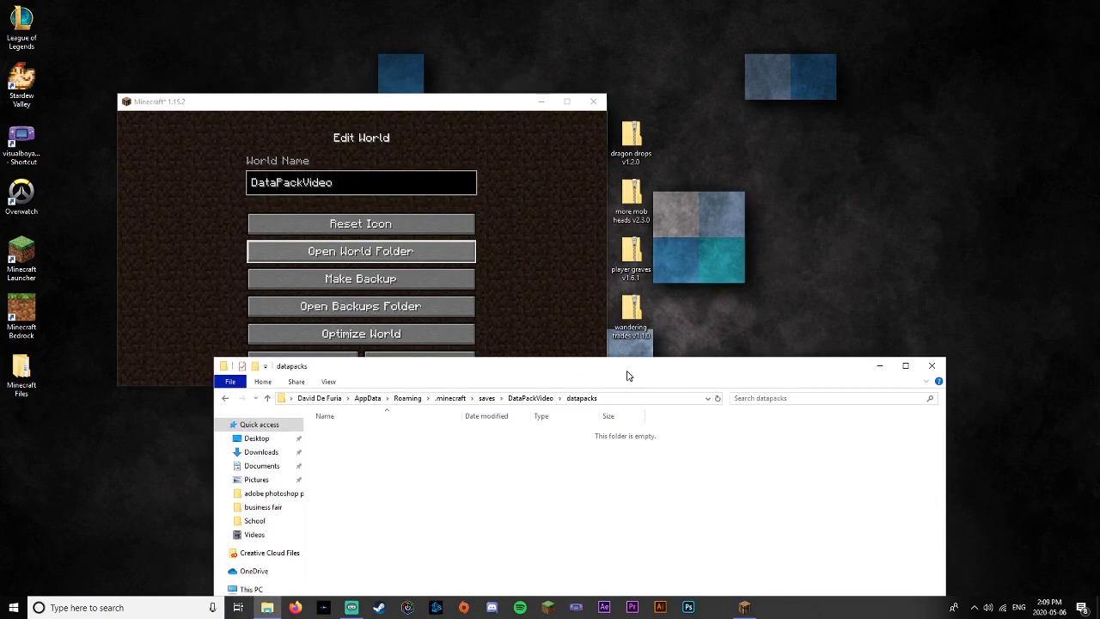
drag(631, 73, 370, 466)
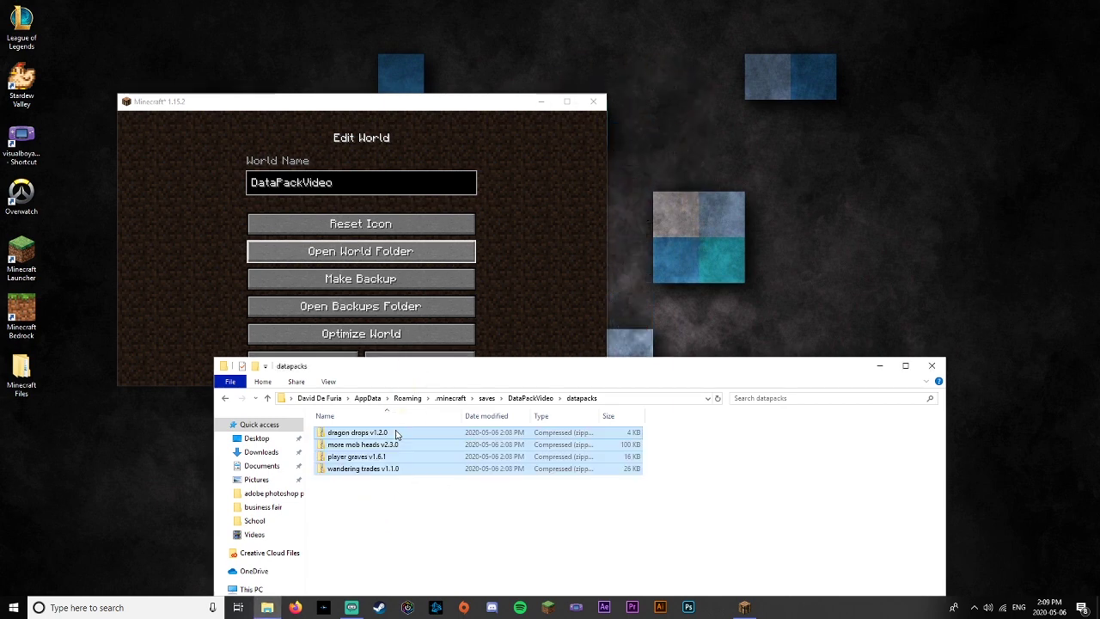
click(798, 497)
drag(675, 364, 735, 121)
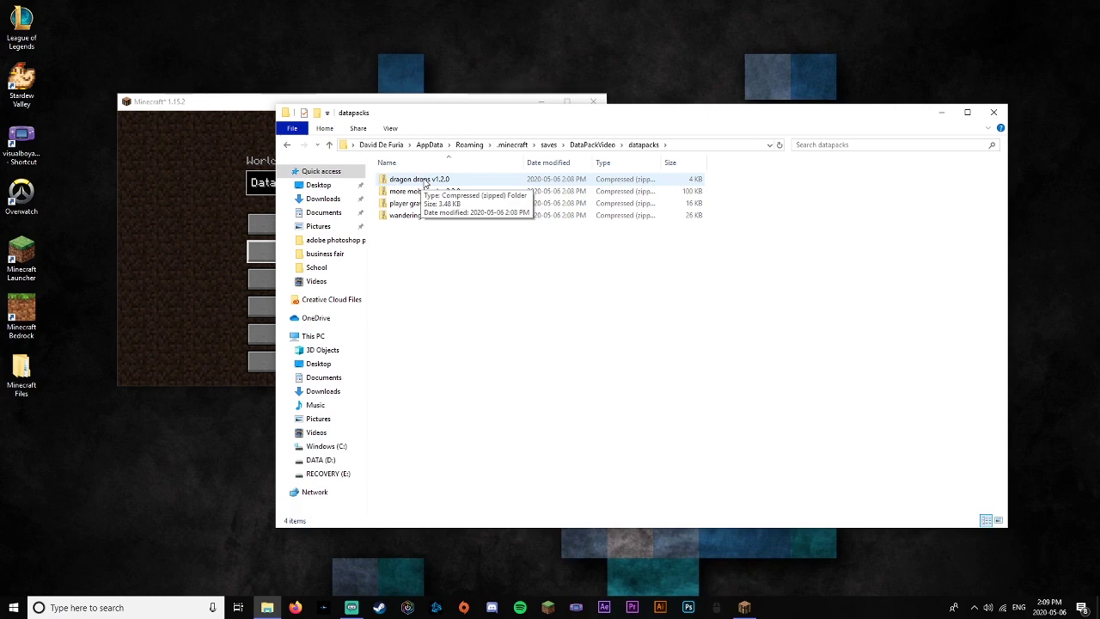
click(993, 112)
click(295, 368)
click(223, 189)
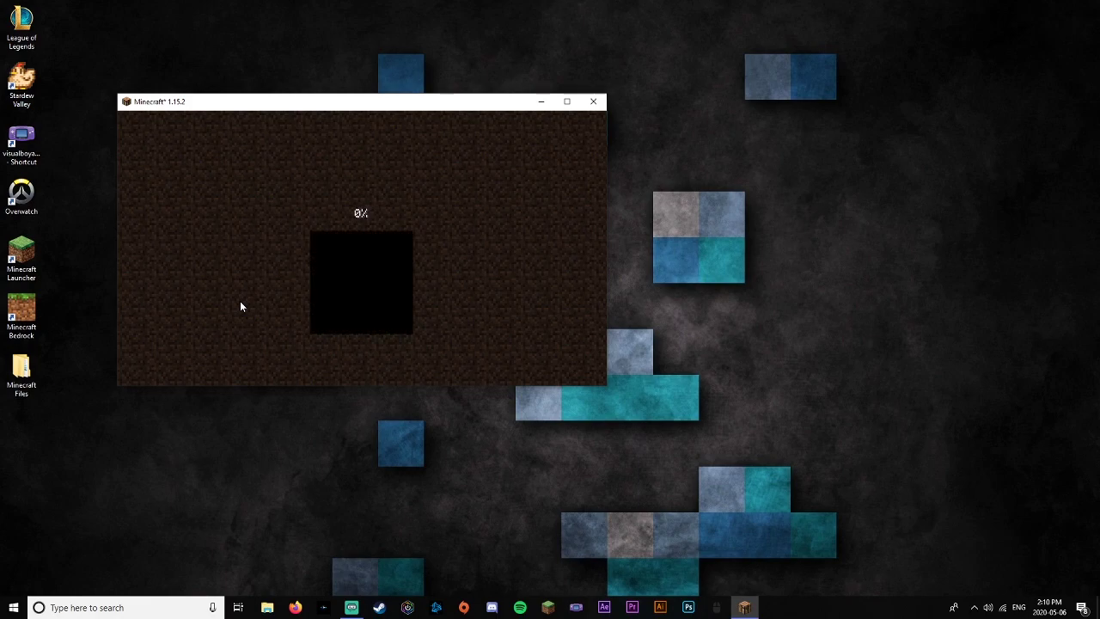
Maximize the Minecraft window in DataPackVideo and enter /datapack list in chat
click(567, 102)
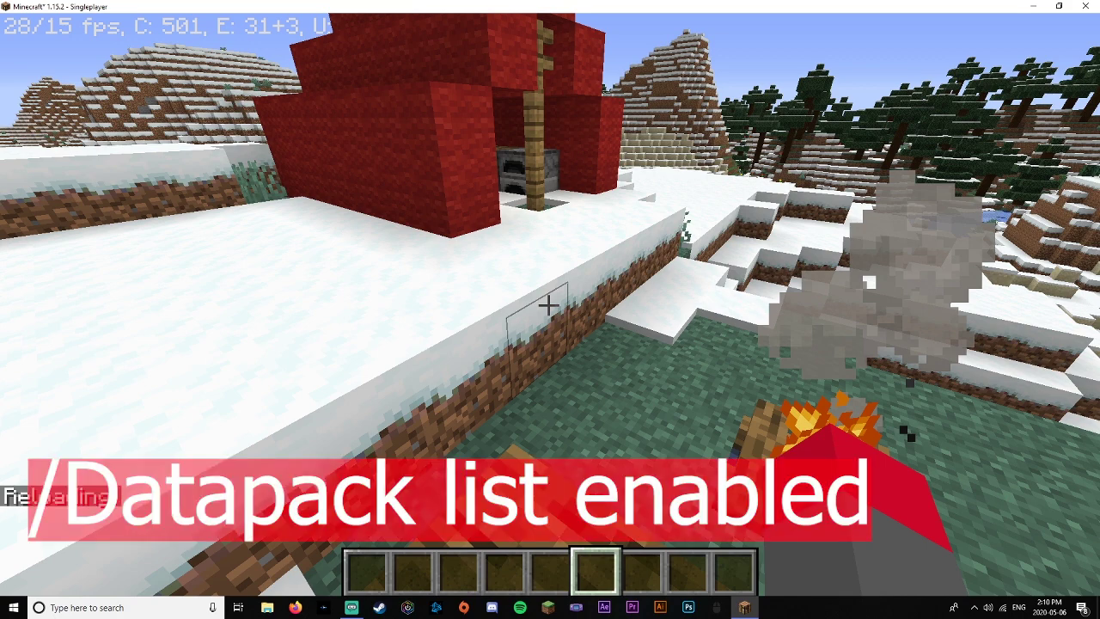
text(/datapack l)
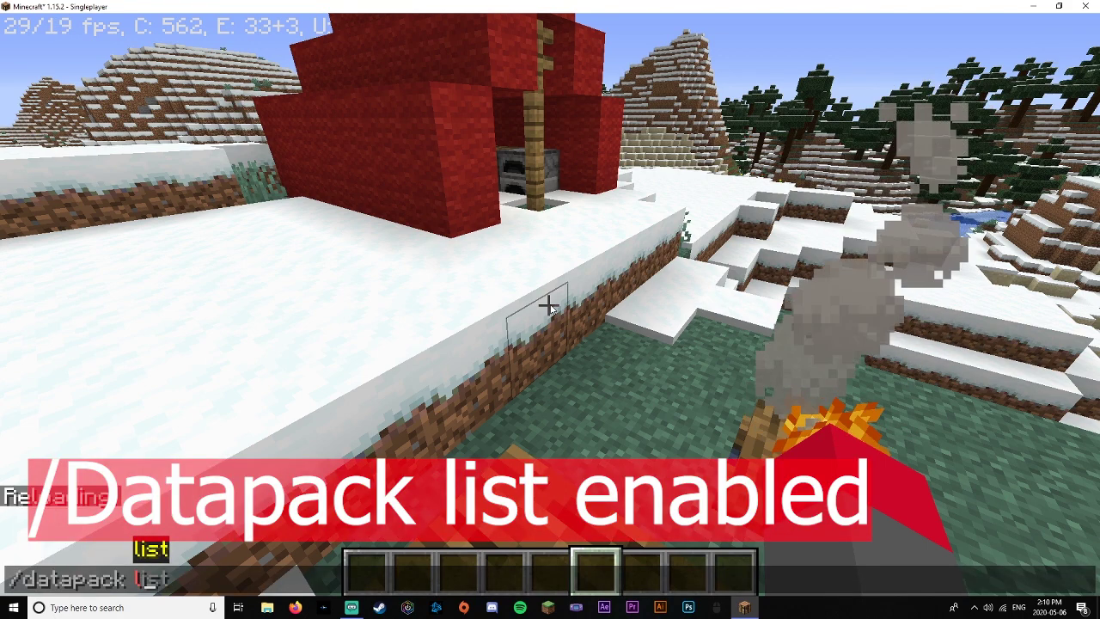
text(ist)
Confirm via /datapack list that 5 packs are enabled, then open Creative inventory Miscellaneous items
key(Return)
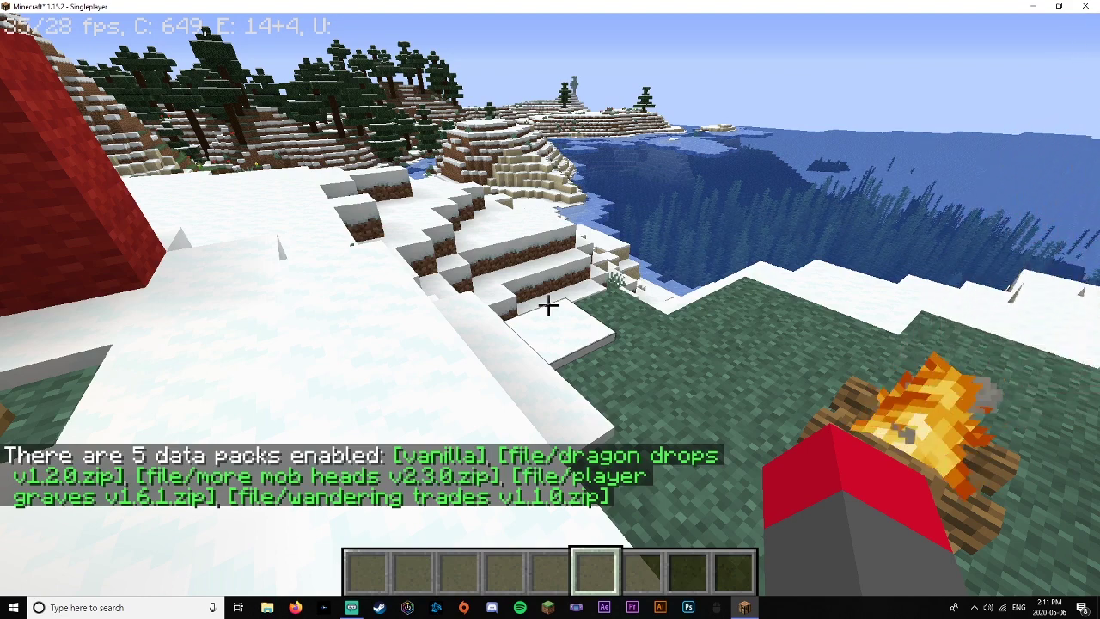
key(slash)
text(datapack)
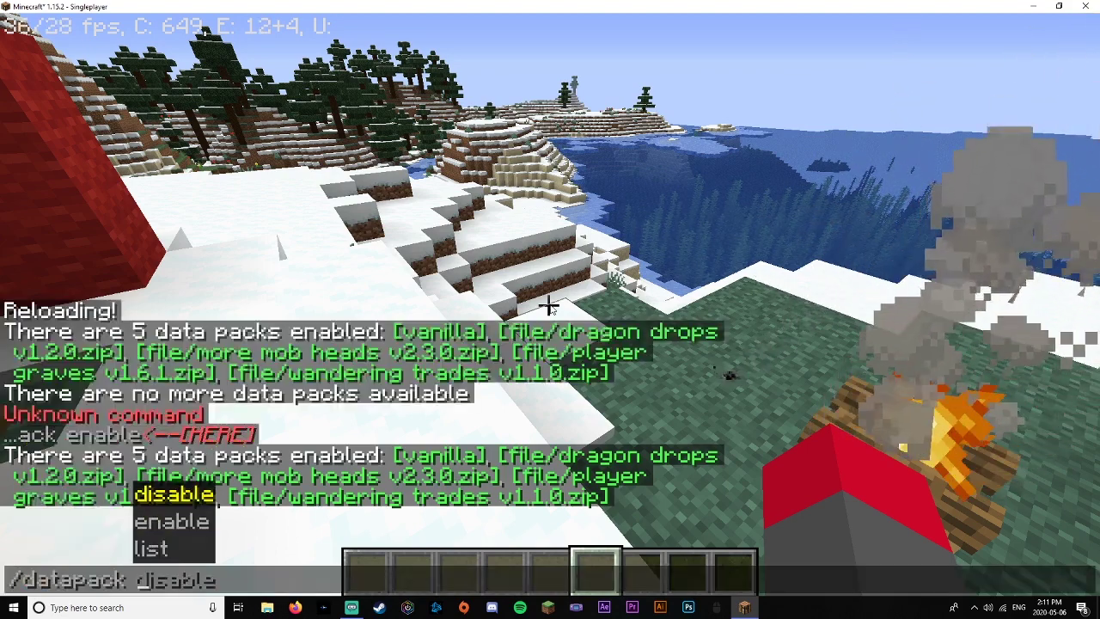
key(Tab)
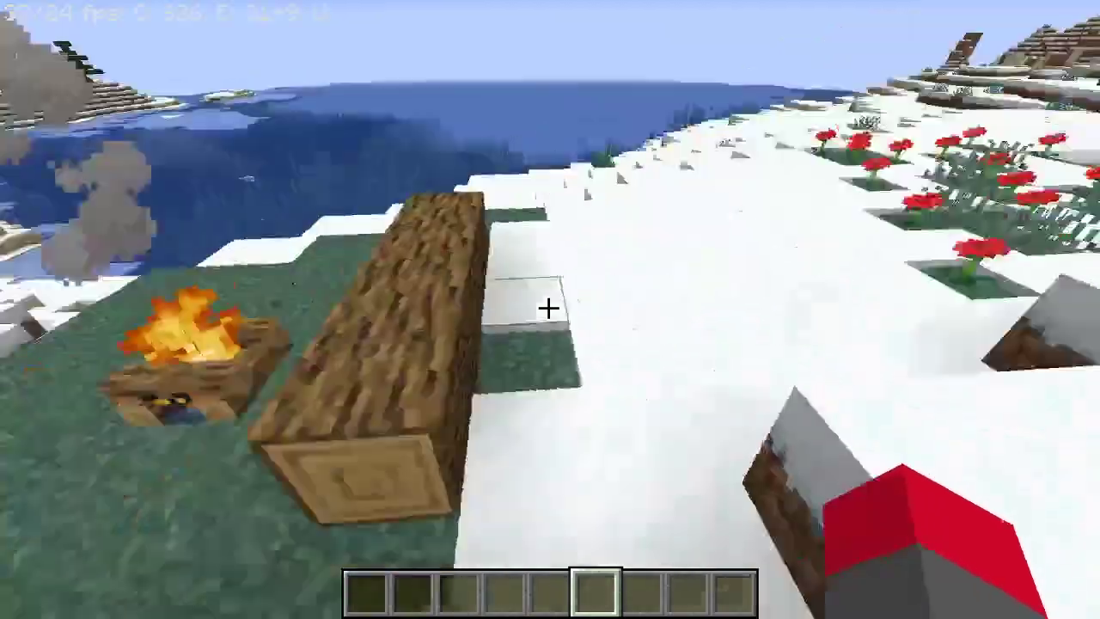
key(e)
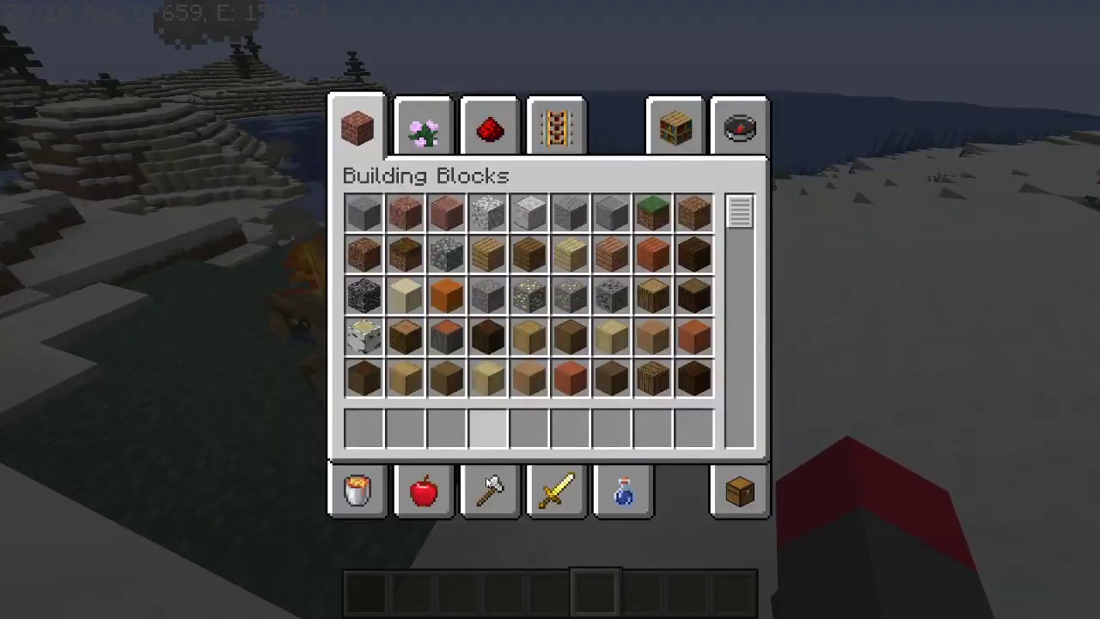
click(357, 488)
Put a Wandering Trader Spawn Egg in hotbar slot 1 and a diamond sword in slot 2, then spawn a trader
scroll(625, 338, down, 4)
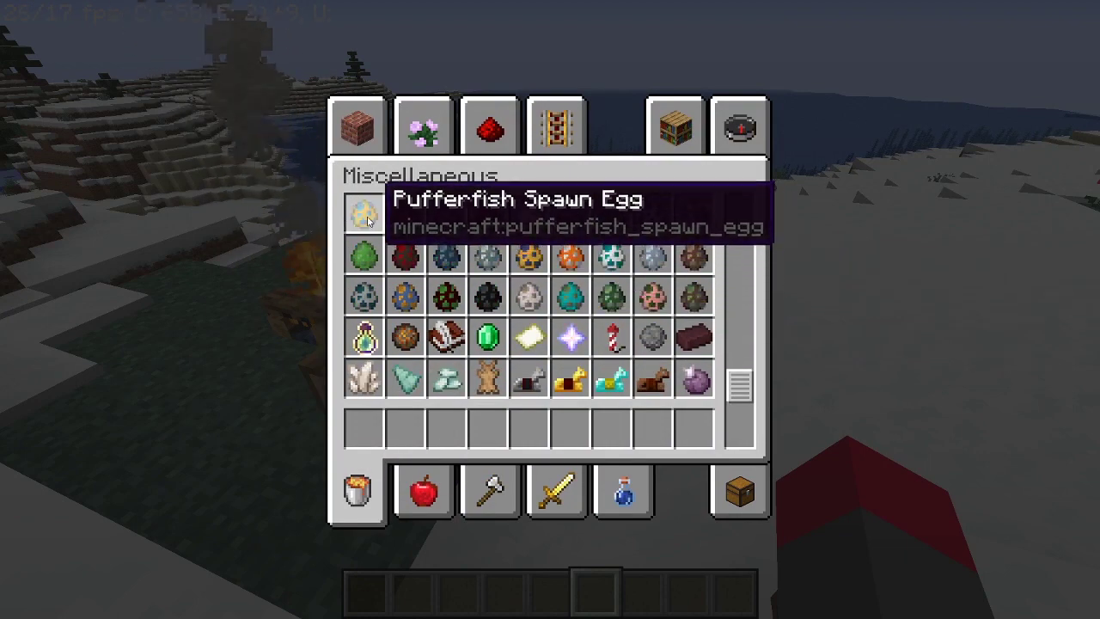
click(412, 293)
click(357, 434)
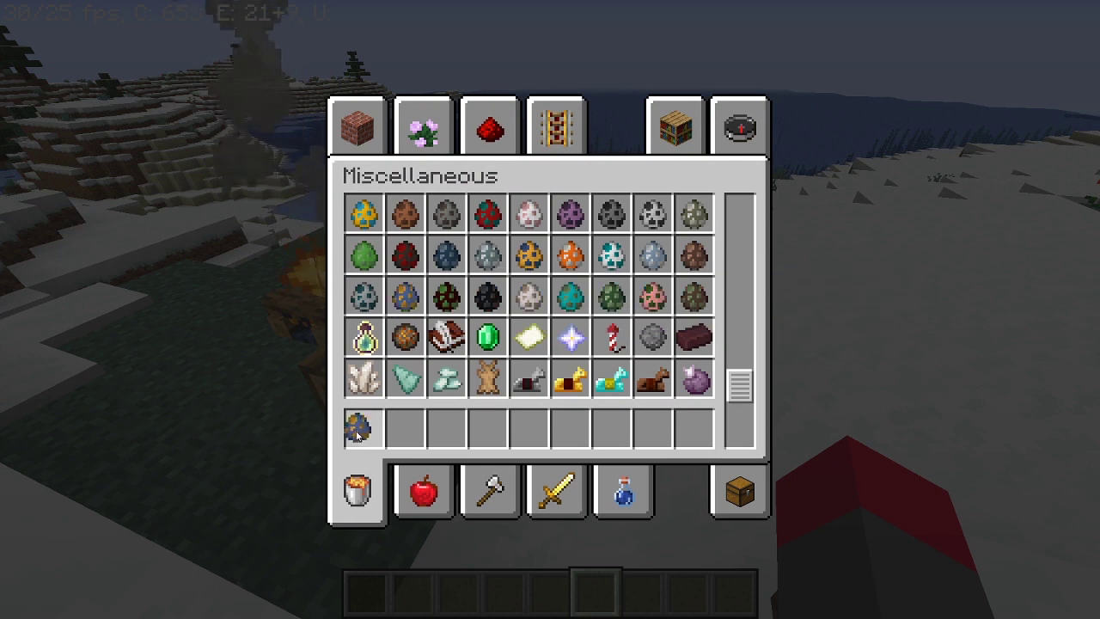
click(555, 486)
click(610, 213)
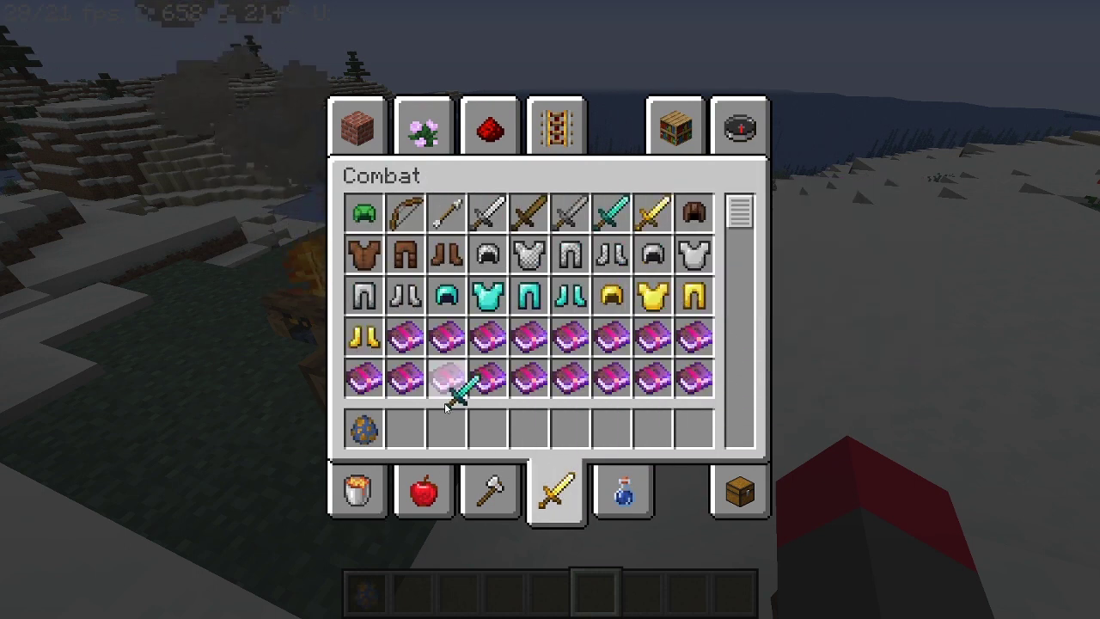
click(430, 439)
key(e)
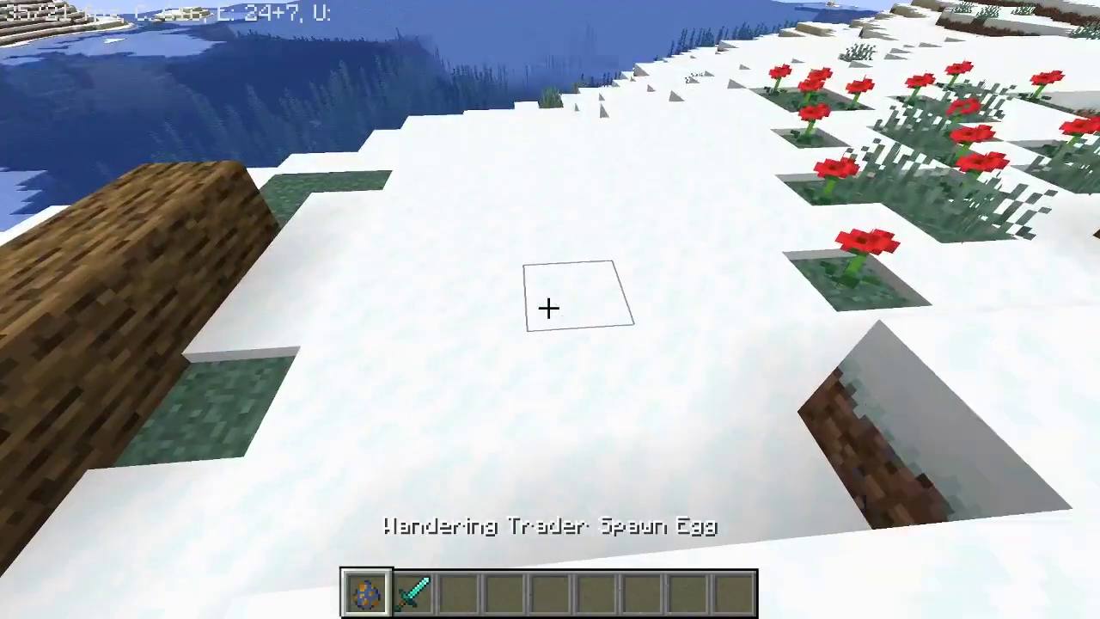
right_click(549, 308)
Open a wandering trader's trades and scroll to its player-head offers like Birch Log and Sandstone
key(2)
key(3)
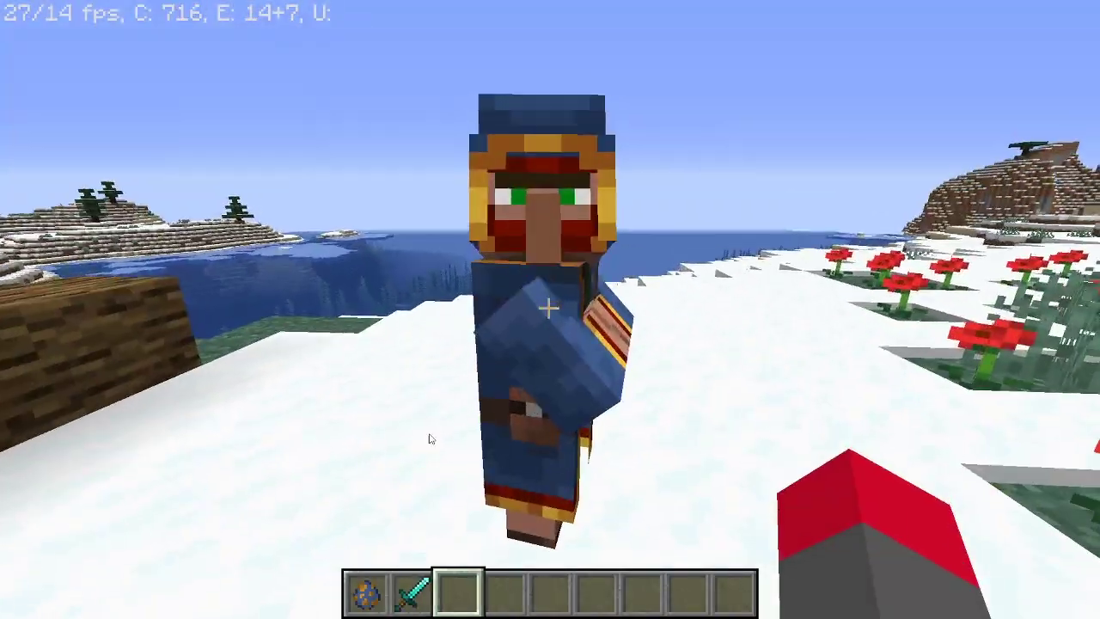
right_click(548, 307)
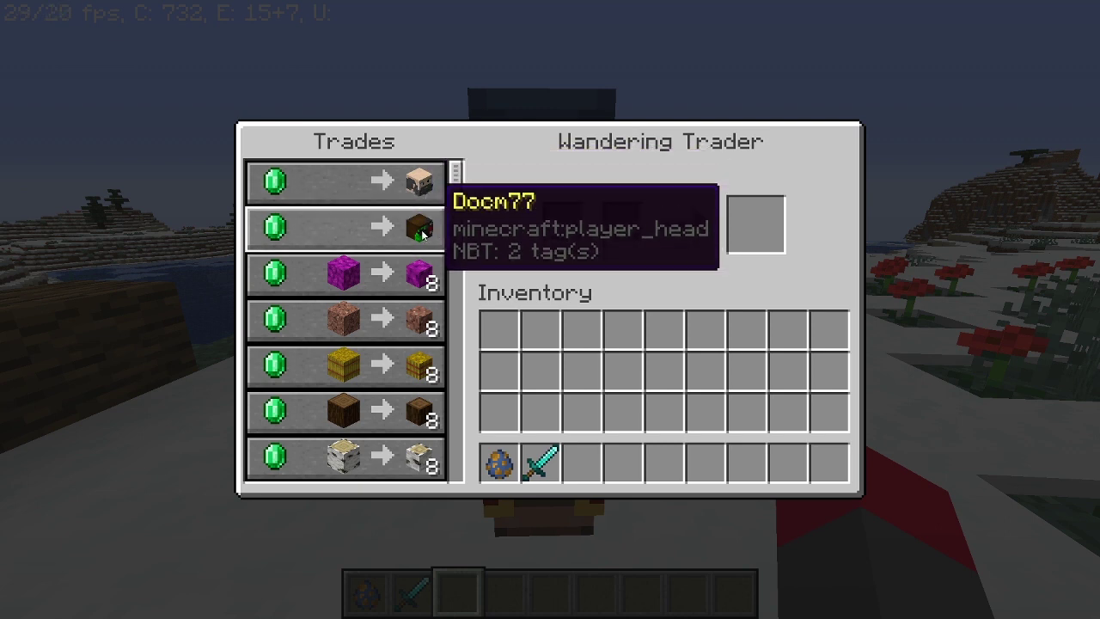
scroll(398, 283, down, 2)
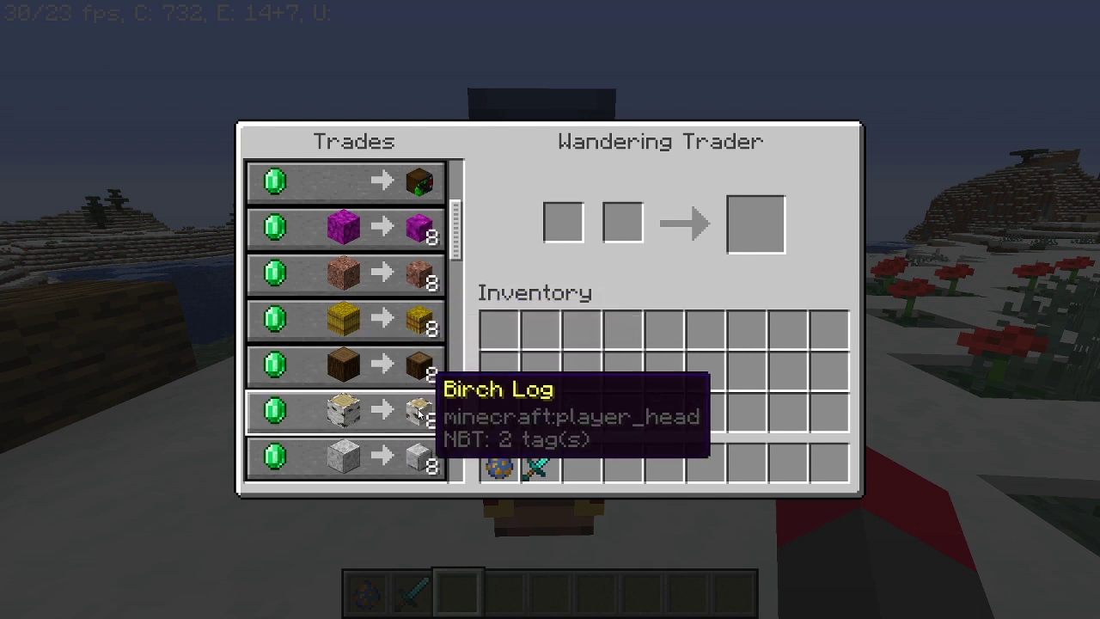
scroll(419, 416, down, 1)
key(Escape)
Spawn another wandering trader, review its trades, and reopen the Creative inventory's Miscellaneous items
scroll(550, 309, up, 2)
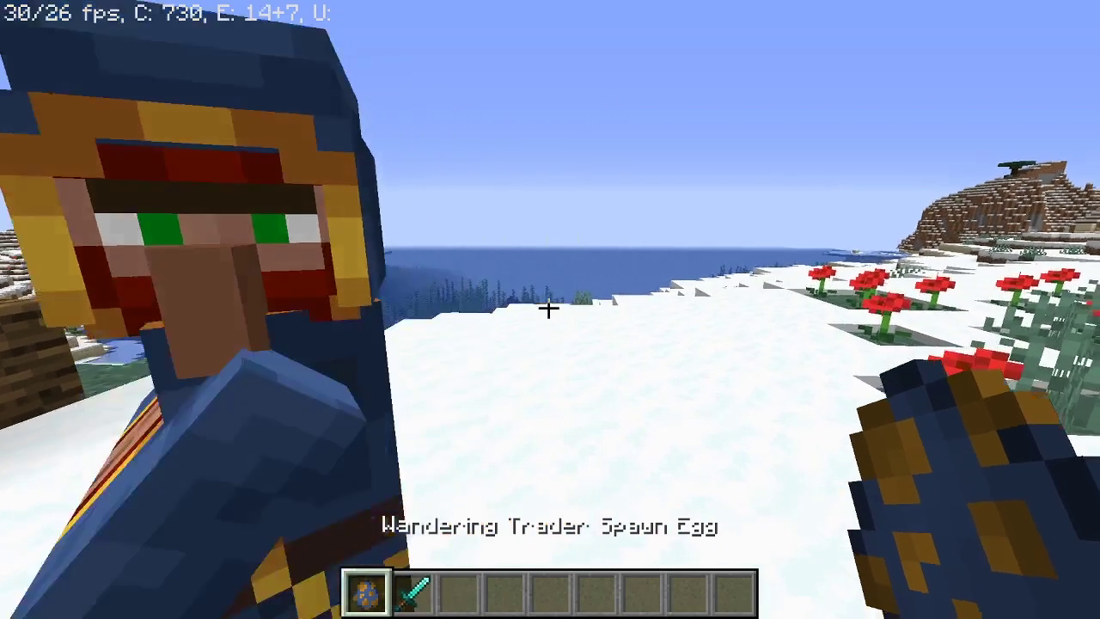
right_click(550, 309)
scroll(550, 310, down, 2)
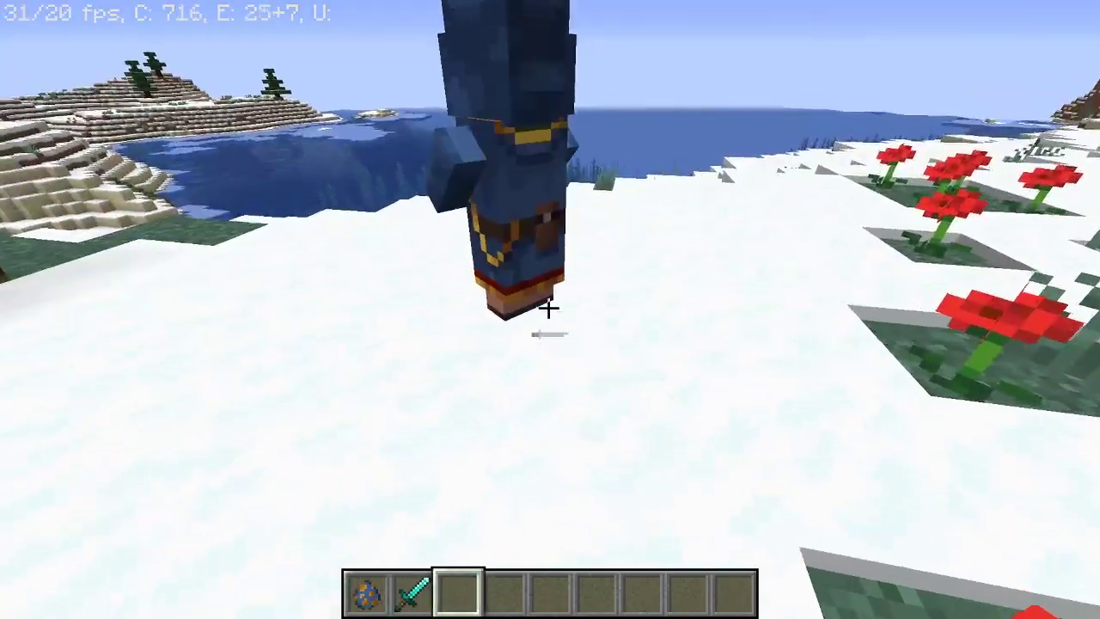
right_click(550, 310)
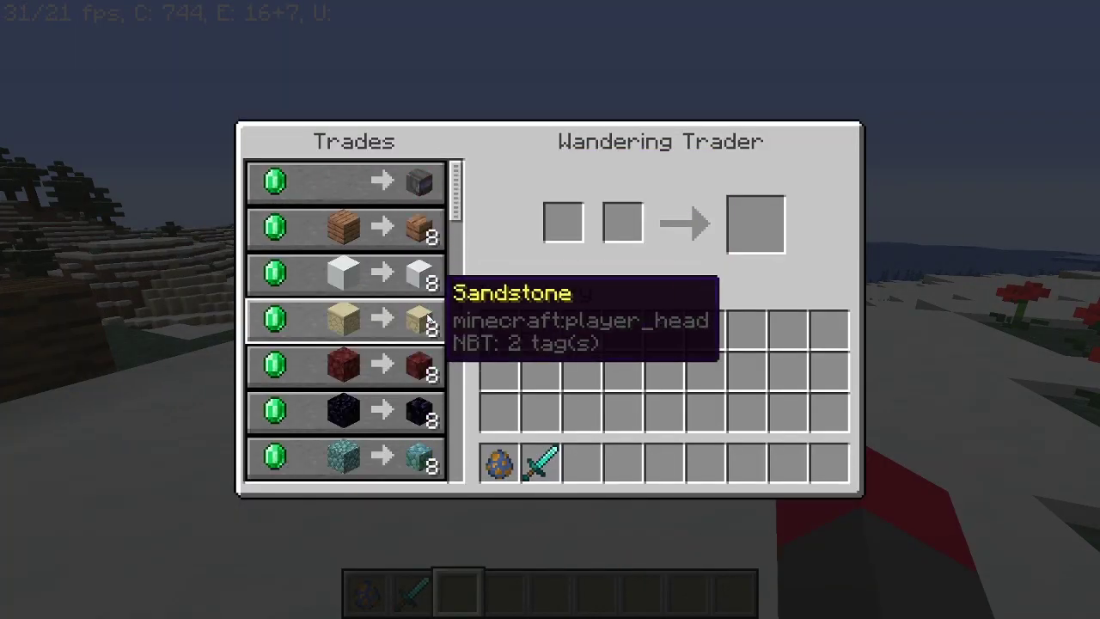
key(Escape)
scroll(550, 309, up, 1)
right_click(550, 309)
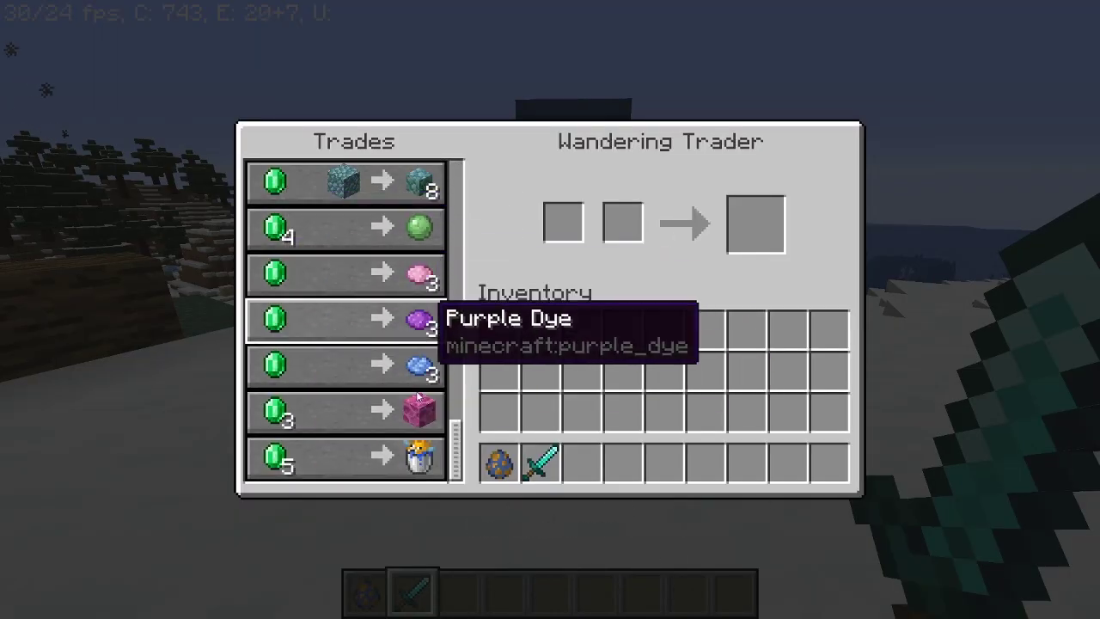
key(Escape)
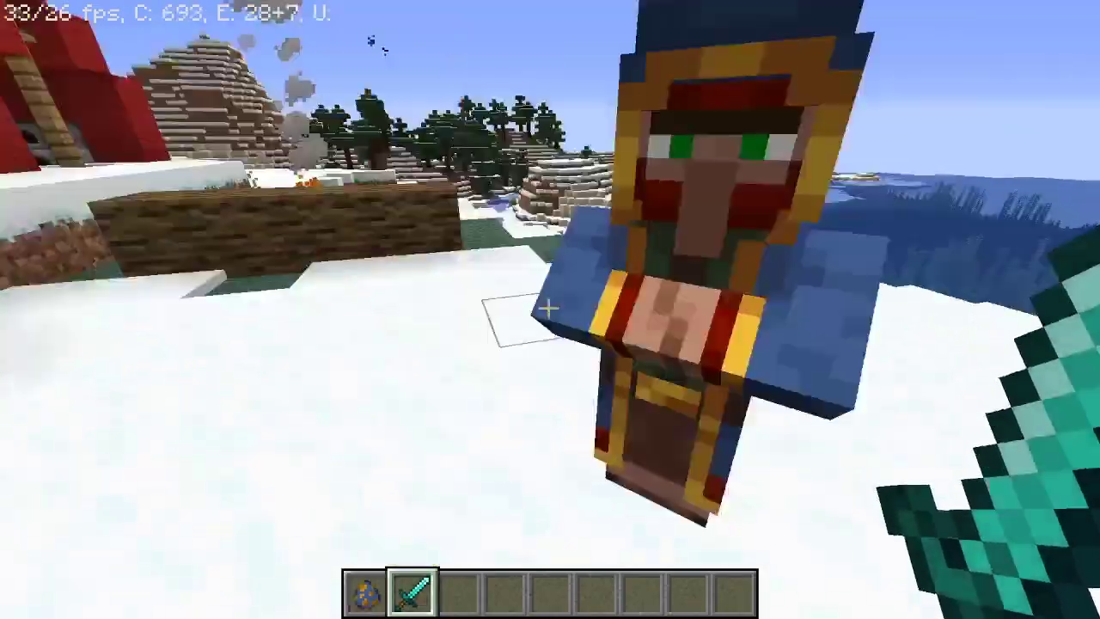
key(e)
click(357, 489)
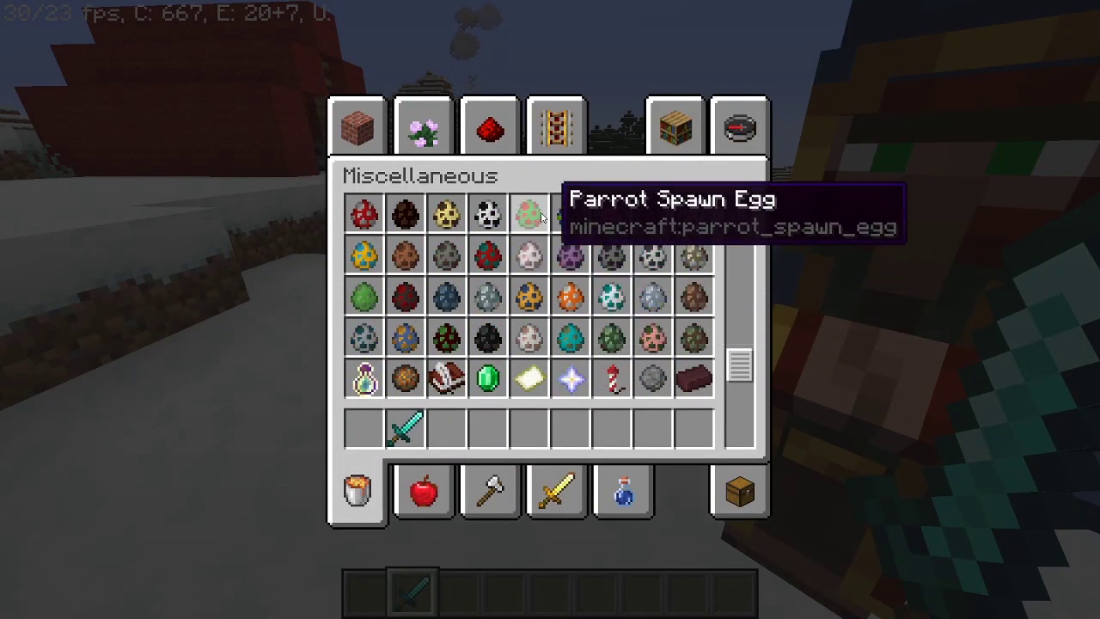
Spawn a parrot from a Parrot Spawn Egg, kill it with the diamond sword, and collect its head
click(382, 430)
key(e)
key(1)
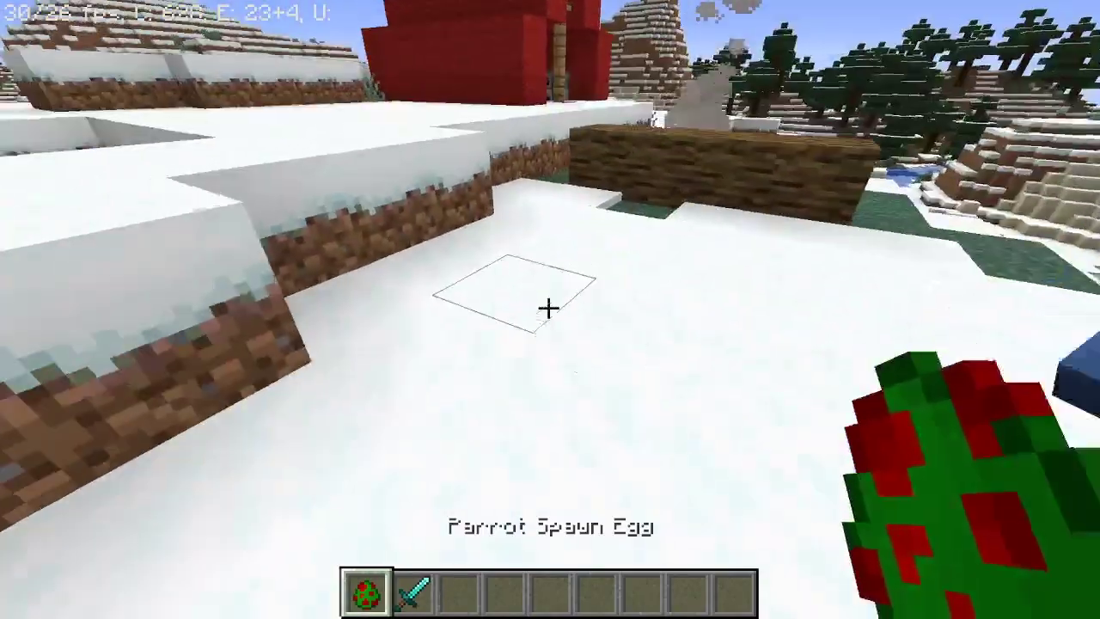
right_click(549, 307)
key(2)
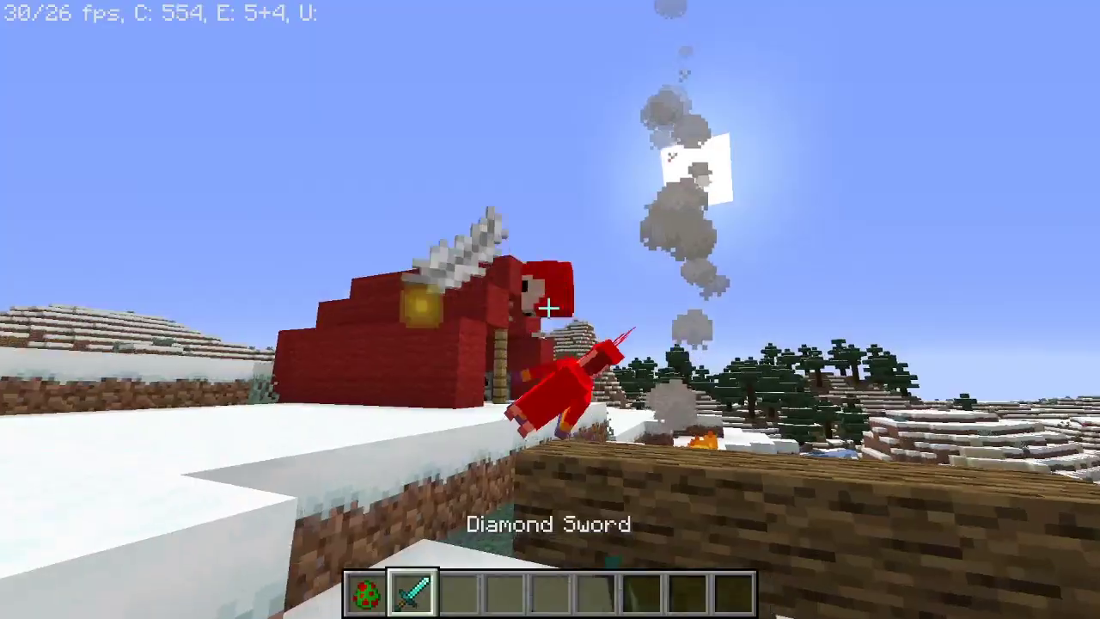
click(548, 308)
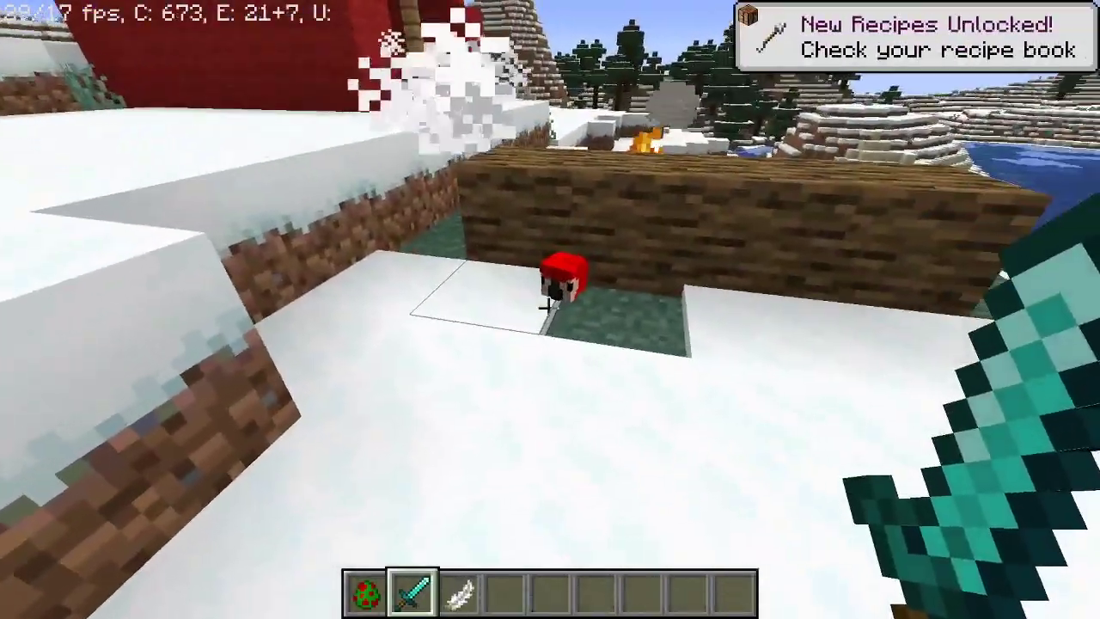
key(w)
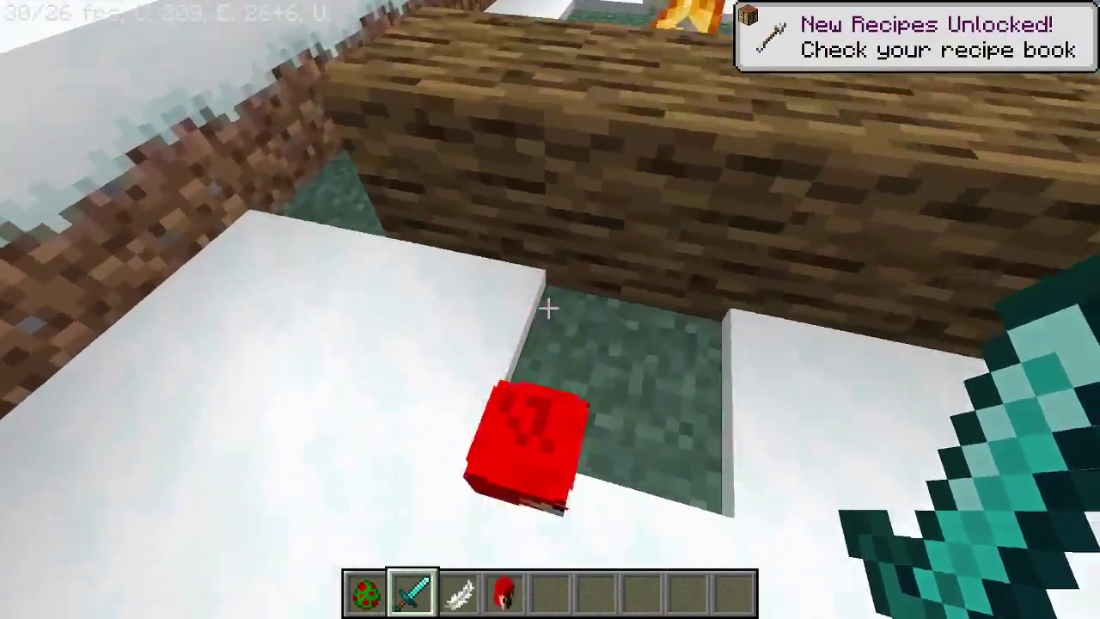
Wear the Red Parrot's Head as a helmet and view it in front third person
key(e)
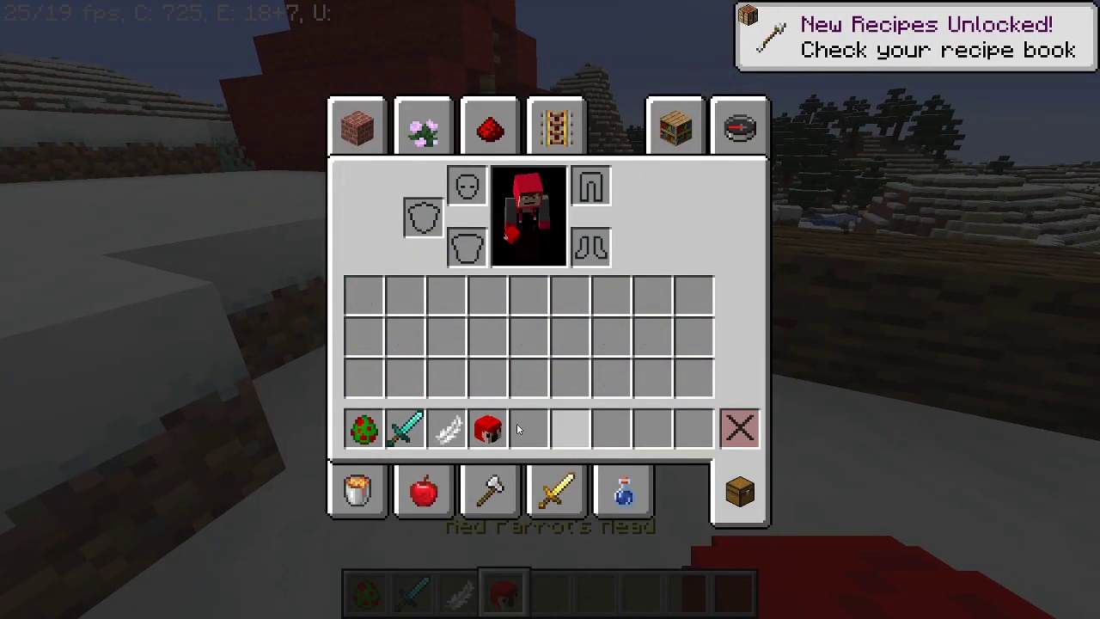
shift+click(487, 429)
key(e)
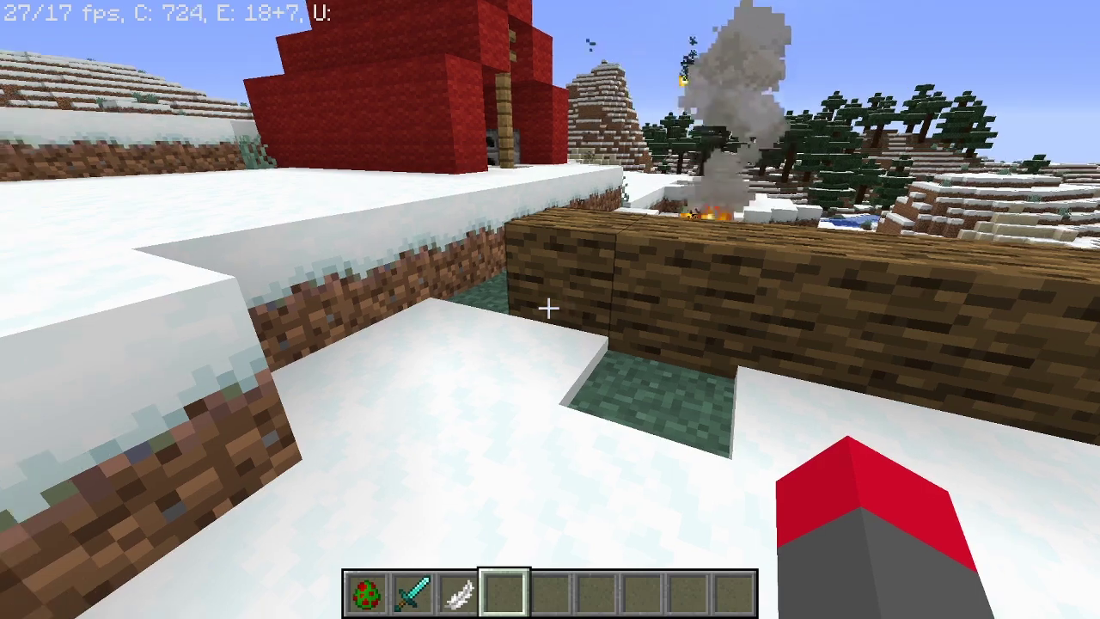
key(F5)
key(F5)
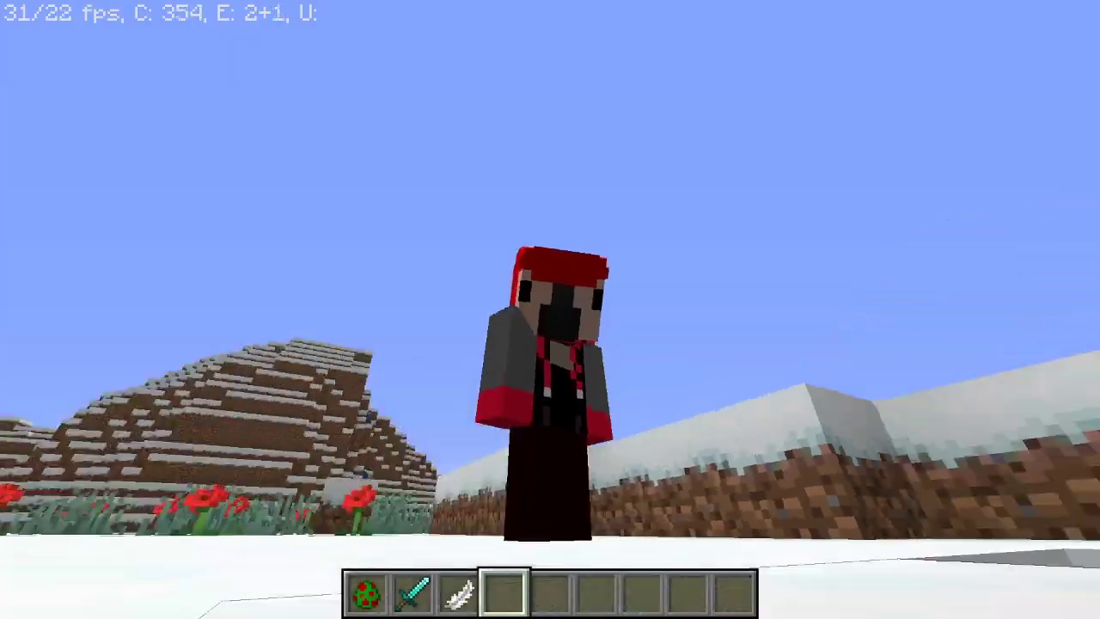